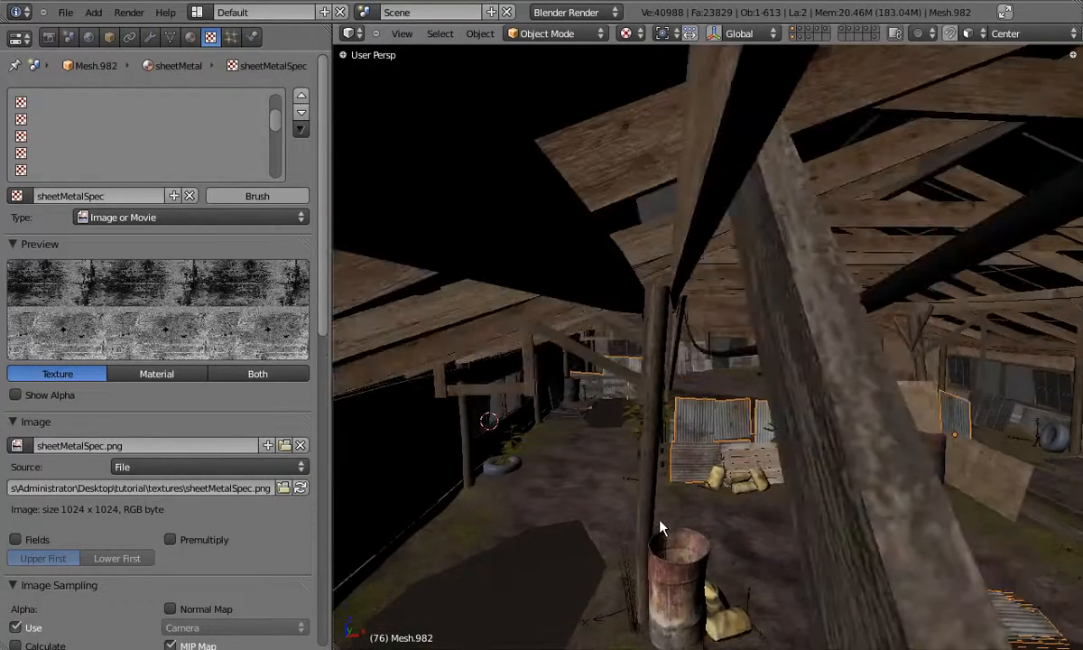
- Set the world's horizon color to R 0.24, G 0.24, B 0.22
{"action": "middle_click_drag", "start_coordinate": [659, 520], "coordinate": [694, 448], "text": "shift"}
{"action": "scroll", "coordinate": [696, 454], "scroll_direction": "up", "scroll_amount": 6}
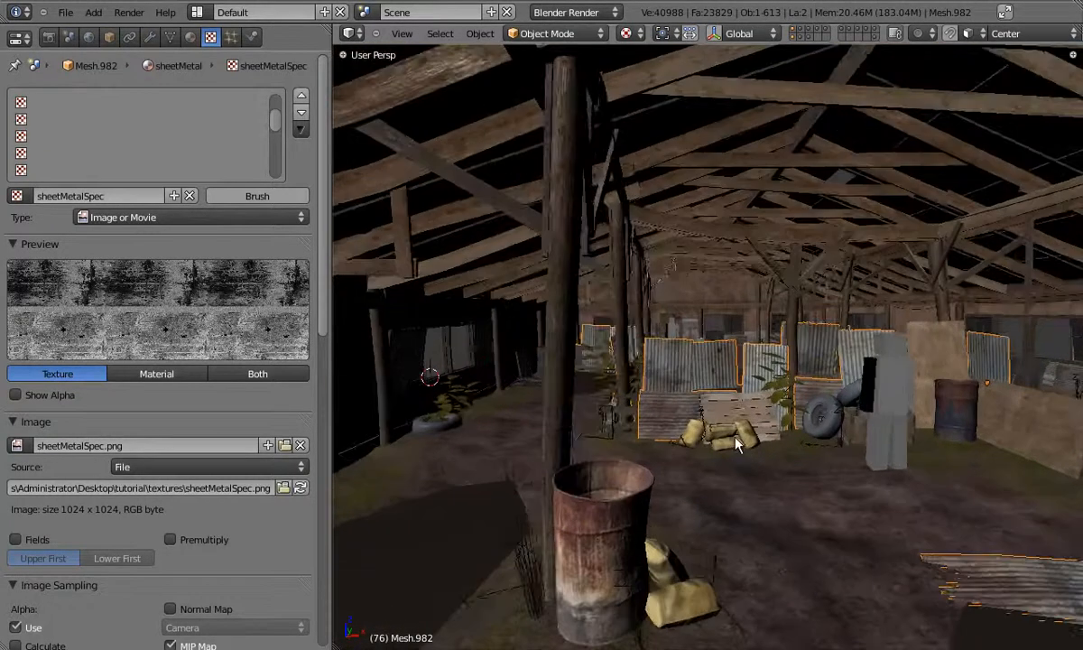
{"action": "left_click", "coordinate": [89, 37]}
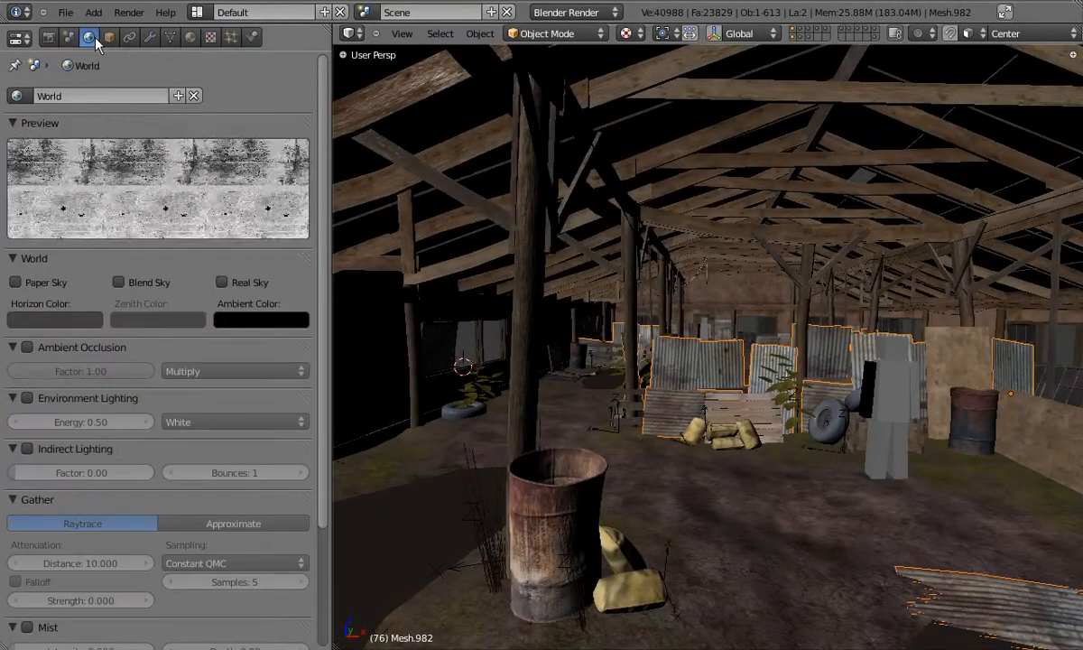
{"action": "left_click", "coordinate": [71, 319]}
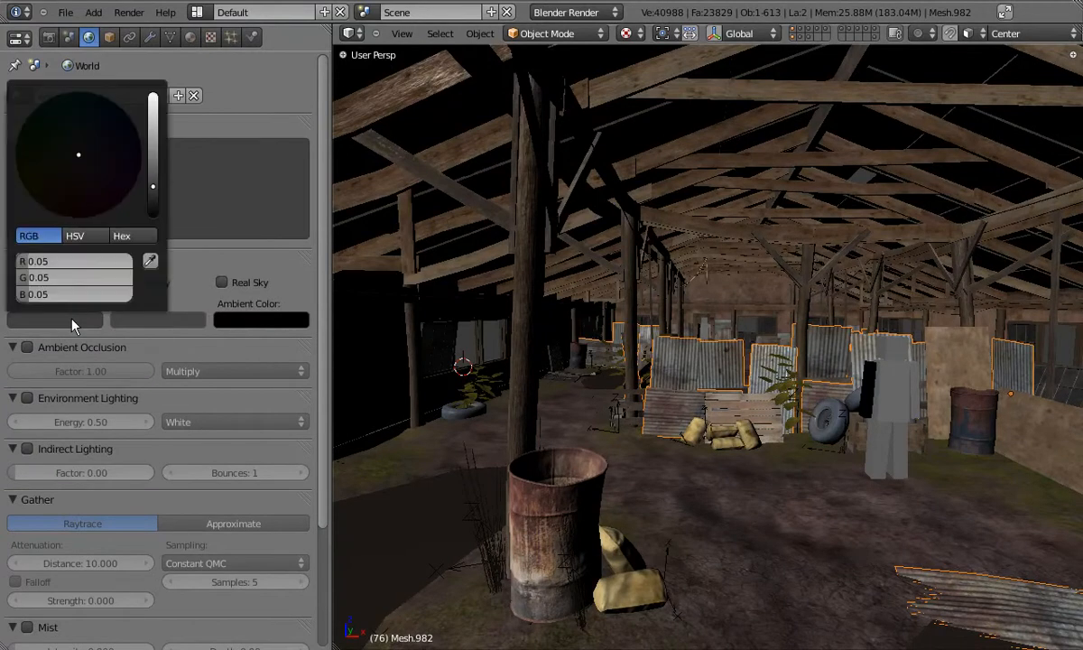
{"action": "left_click_drag", "start_coordinate": [29, 263], "coordinate": [58, 305]}
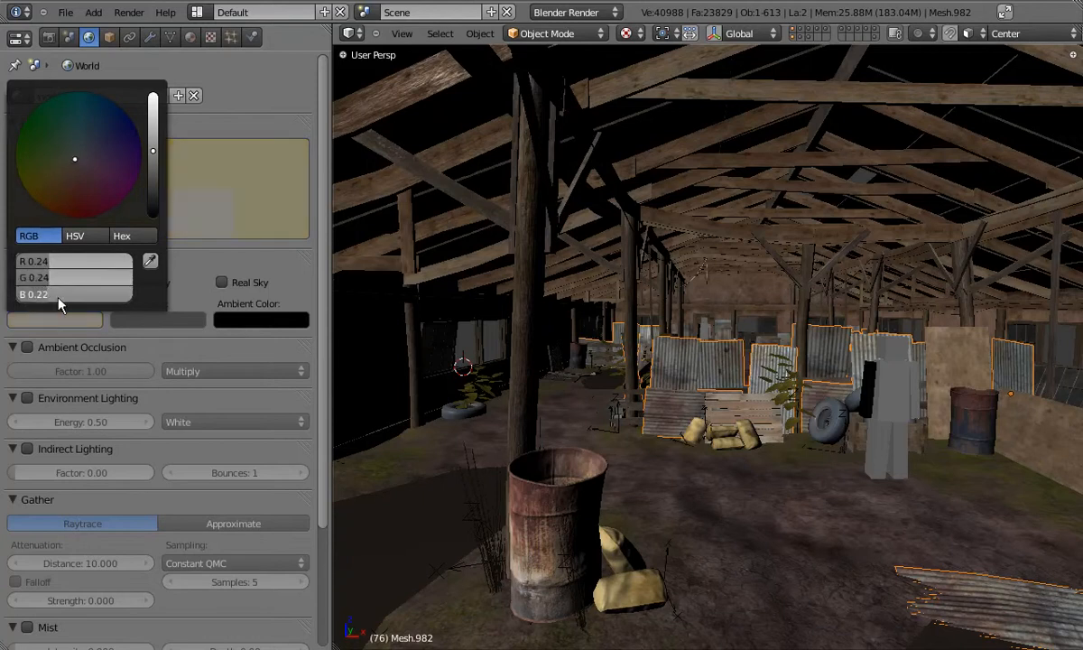
- Set the world's ambient color to a dark blue of R 0.01, G 0.02, B 0.04
{"action": "left_click", "coordinate": [251, 321]}
{"action": "left_click", "coordinate": [259, 262]}
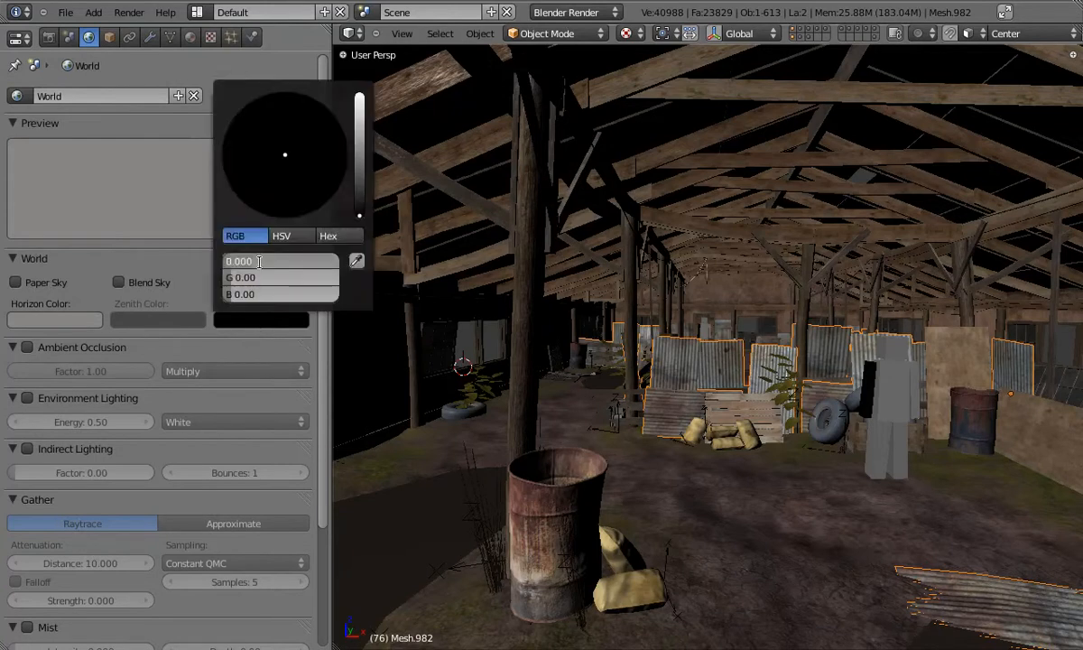
{"action": "key", "text": "Return"}
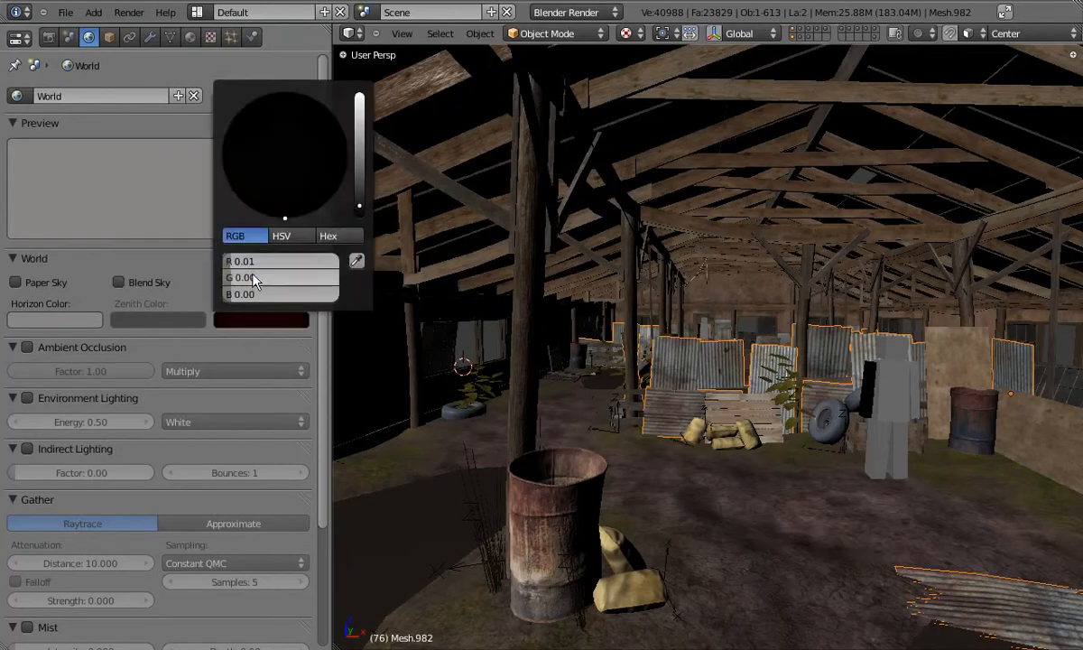
{"action": "left_click", "coordinate": [252, 277]}
{"action": "type", "text": ".02"}
{"action": "key", "text": "Return"}
{"action": "left_click", "coordinate": [287, 296]}
{"action": "type", "text": ".04"}
{"action": "key", "text": "Return"}
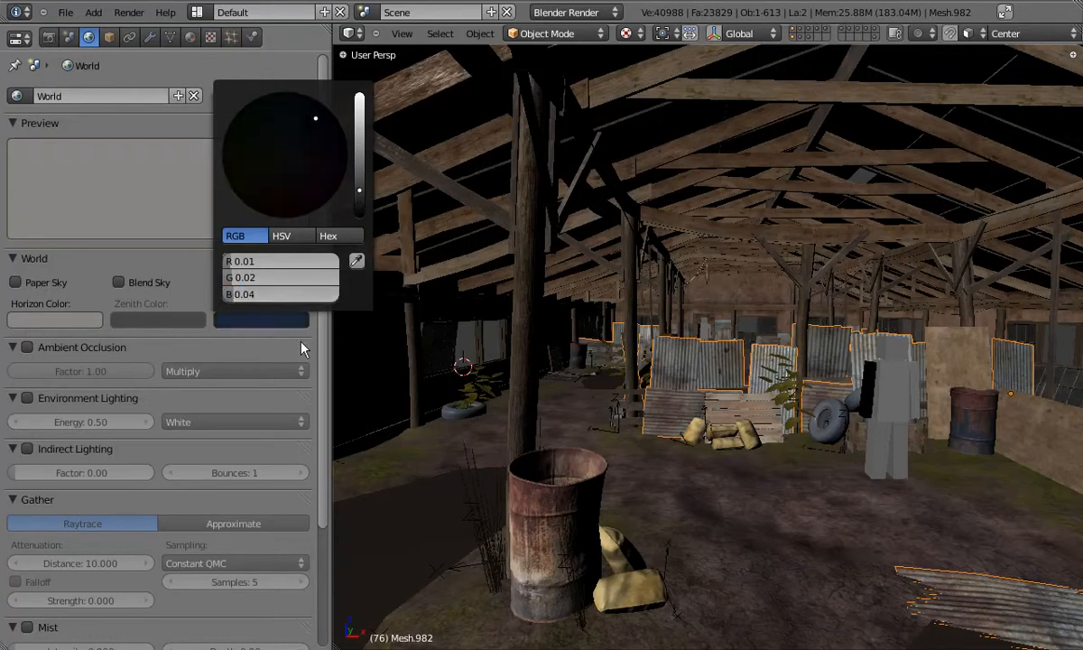
- Enable mist for the world and set its depth to 90
{"action": "mouse_move", "coordinate": [727, 355]}
{"action": "middle_mouse_down"}
{"action": "mouse_move", "coordinate": [684, 350]}
{"action": "mouse_move", "coordinate": [681, 330]}
{"action": "middle_mouse_up"}
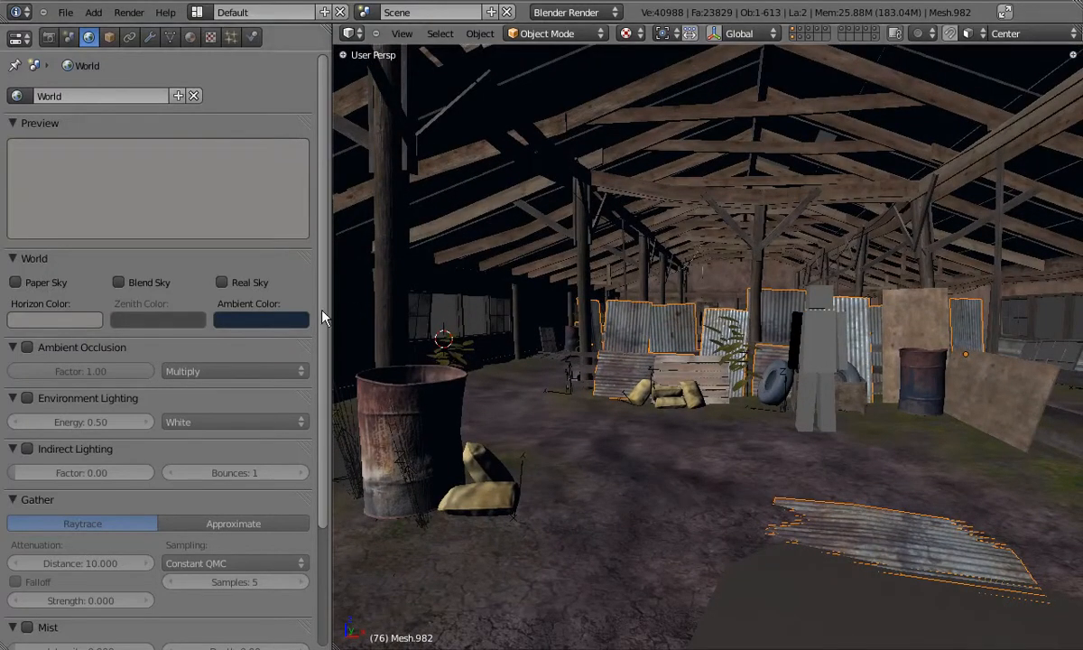
{"action": "left_click_drag", "start_coordinate": [322, 310], "coordinate": [323, 465]}
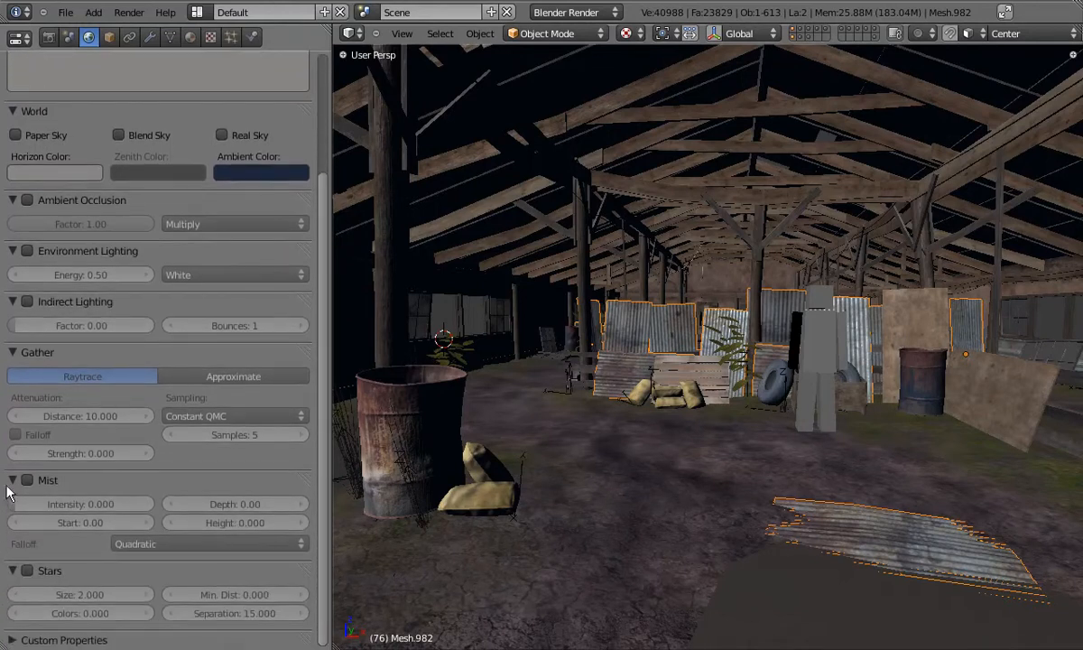
{"action": "left_click", "coordinate": [27, 480]}
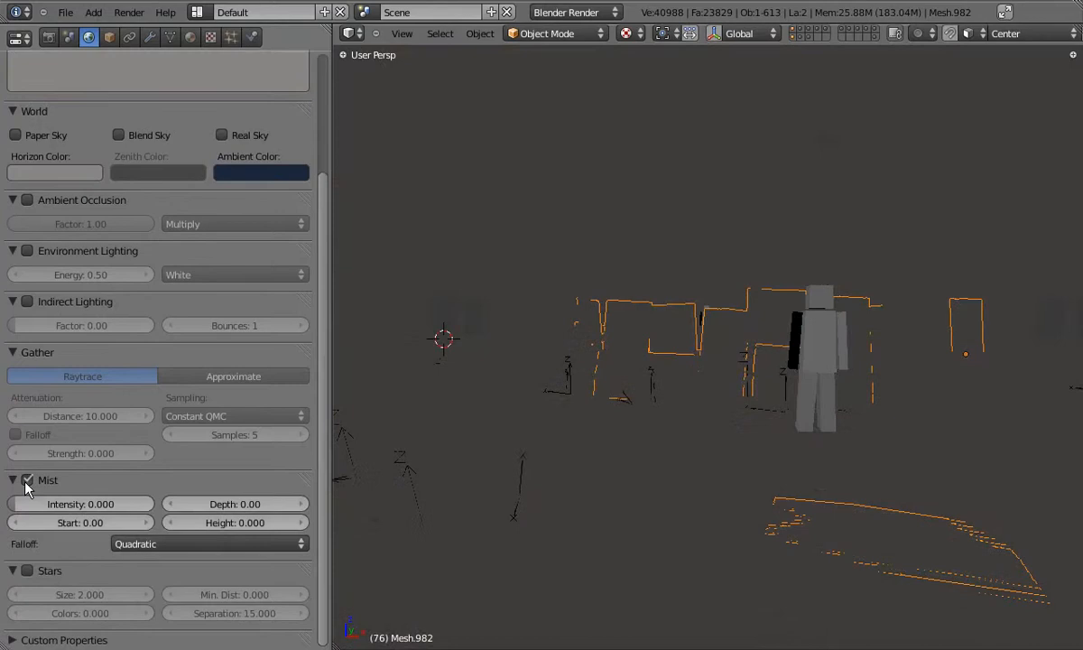
{"action": "left_click", "coordinate": [252, 505]}
{"action": "type", "text": "90"}
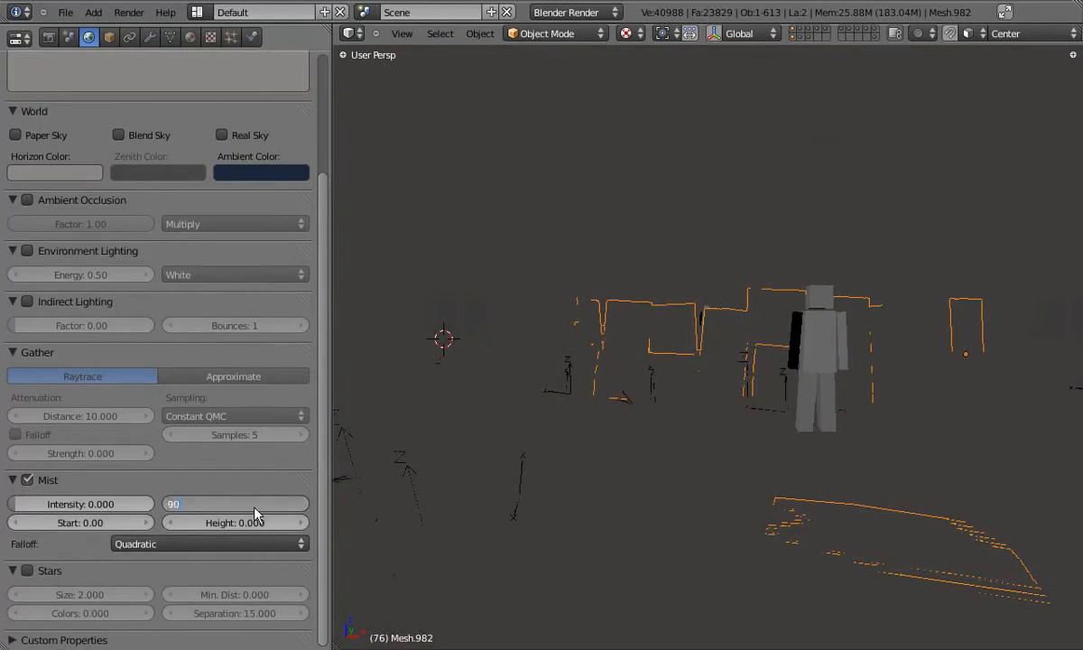
{"action": "key", "text": "Return"}
- Examine how the mist looks from several viewpoints inside and around the wooden building
{"action": "scroll", "coordinate": [712, 353], "scroll_direction": "down", "scroll_amount": 2}
{"action": "middle_click_drag", "start_coordinate": [709, 353], "coordinate": [748, 328]}
{"action": "scroll", "coordinate": [572, 342], "scroll_direction": "down", "scroll_amount": 2}
{"action": "middle_click_drag", "start_coordinate": [573, 344], "coordinate": [737, 319]}
{"action": "scroll", "coordinate": [737, 319], "scroll_direction": "up", "scroll_amount": 4}
{"action": "scroll", "coordinate": [758, 327], "scroll_direction": "down", "scroll_amount": 2}
{"action": "middle_click_drag", "start_coordinate": [798, 339], "coordinate": [607, 336]}
{"action": "scroll", "coordinate": [745, 334], "scroll_direction": "up", "scroll_amount": 4}
{"action": "scroll", "coordinate": [745, 334], "scroll_direction": "down", "scroll_amount": 3}
{"action": "middle_click_drag", "start_coordinate": [746, 334], "coordinate": [722, 353]}
{"action": "scroll", "coordinate": [532, 299], "scroll_direction": "up", "scroll_amount": 3}
{"action": "scroll", "coordinate": [546, 343], "scroll_direction": "up", "scroll_amount": 4}
{"action": "middle_click_drag", "start_coordinate": [545, 343], "coordinate": [586, 367], "text": "shift"}
{"action": "scroll", "coordinate": [616, 318], "scroll_direction": "up", "scroll_amount": 5}
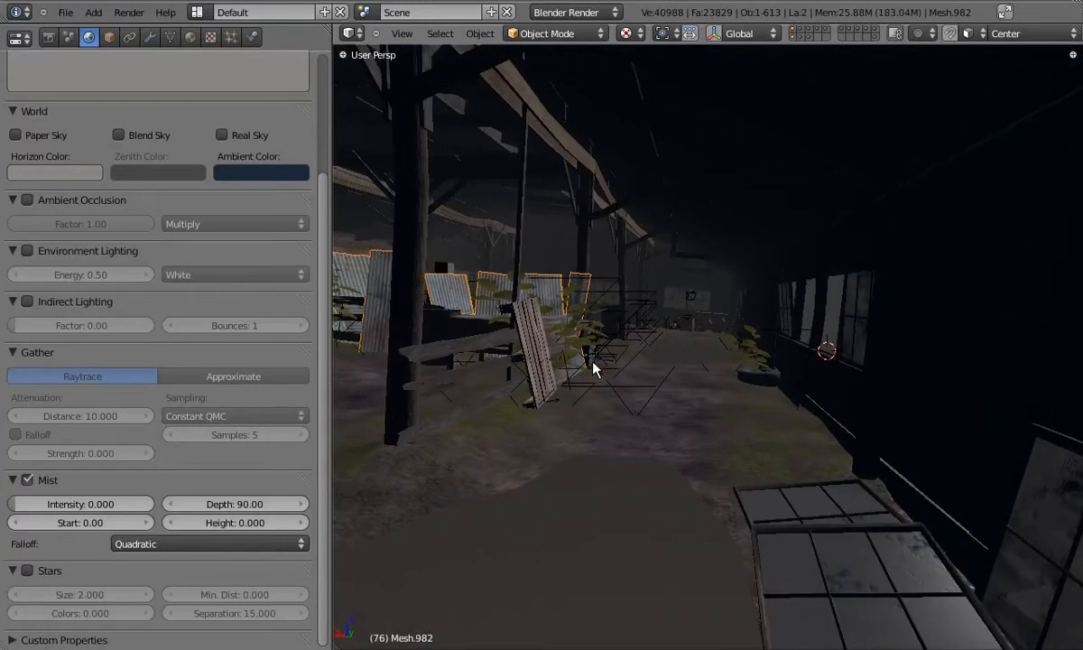
- Delete the two lamps standing outside the building, beside its long wall, in the top wireframe view
{"action": "key", "text": "KP_7"}
{"action": "scroll", "coordinate": [624, 377], "scroll_direction": "down", "scroll_amount": 8}
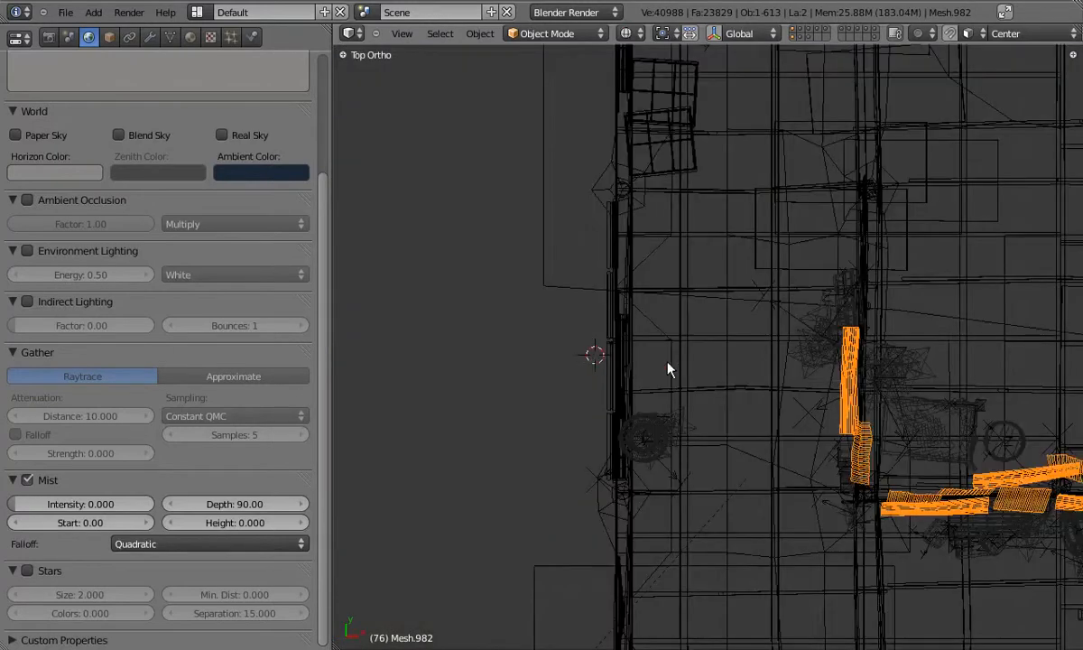
{"action": "middle_click_drag", "start_coordinate": [754, 331], "coordinate": [677, 316], "text": "shift"}
{"action": "scroll", "coordinate": [639, 345], "scroll_direction": "up", "scroll_amount": 3}
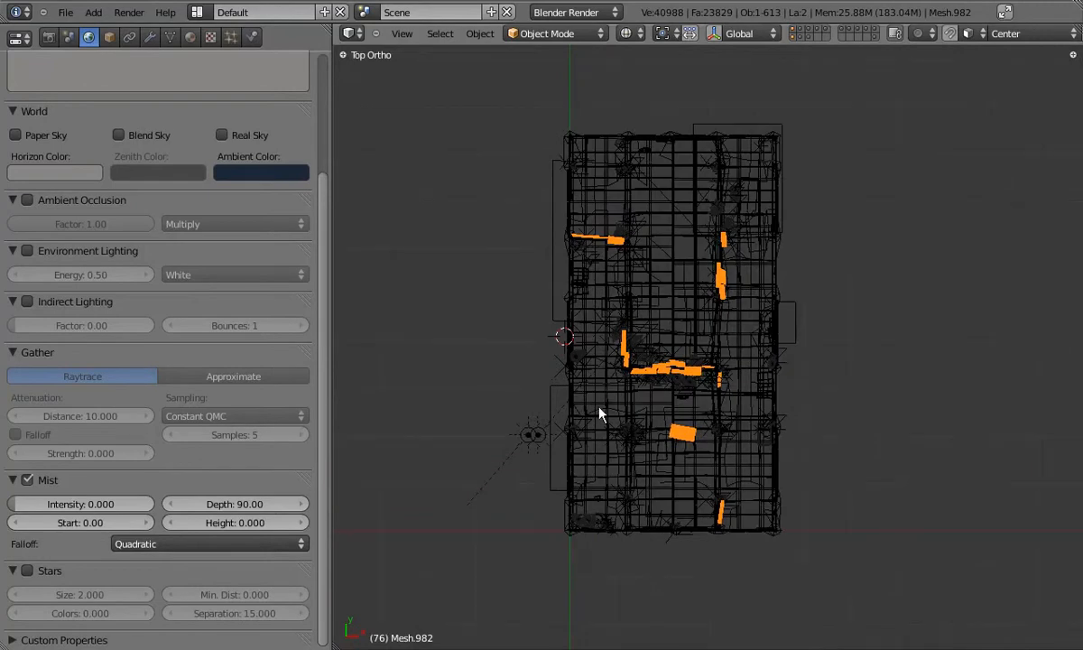
{"action": "right_click", "coordinate": [524, 436]}
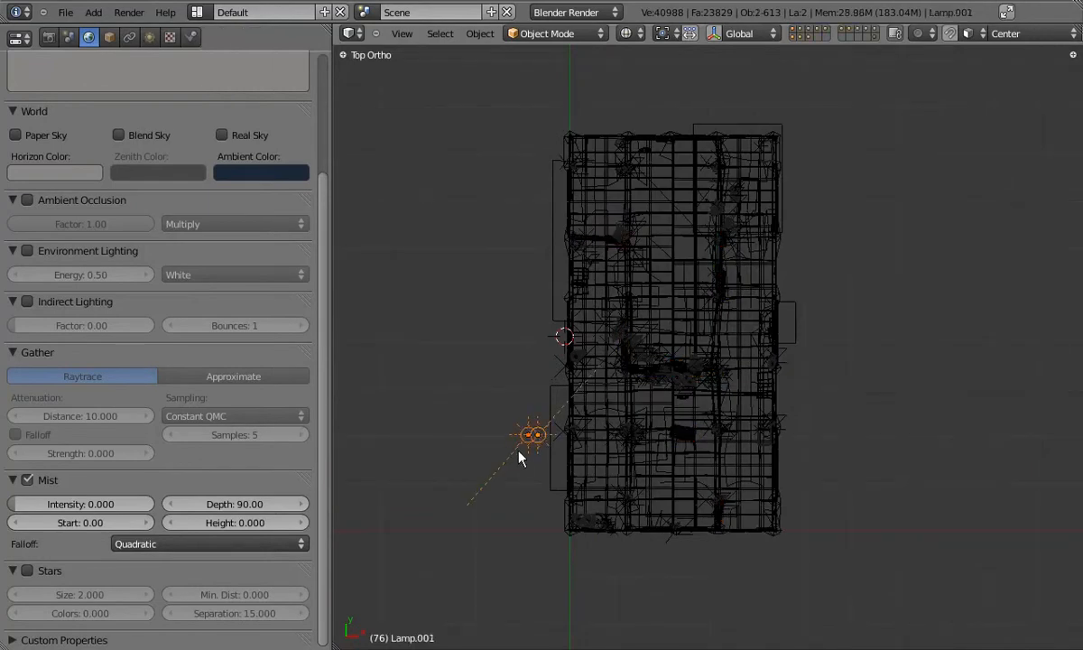
{"action": "key", "text": "x"}
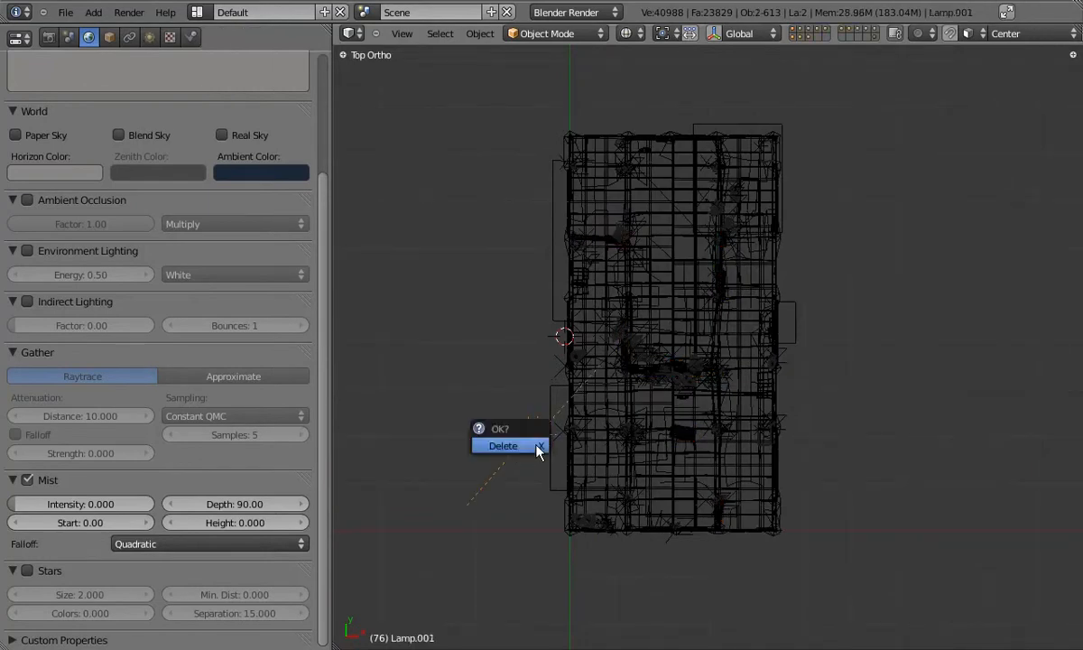
{"action": "left_click", "coordinate": [538, 448]}
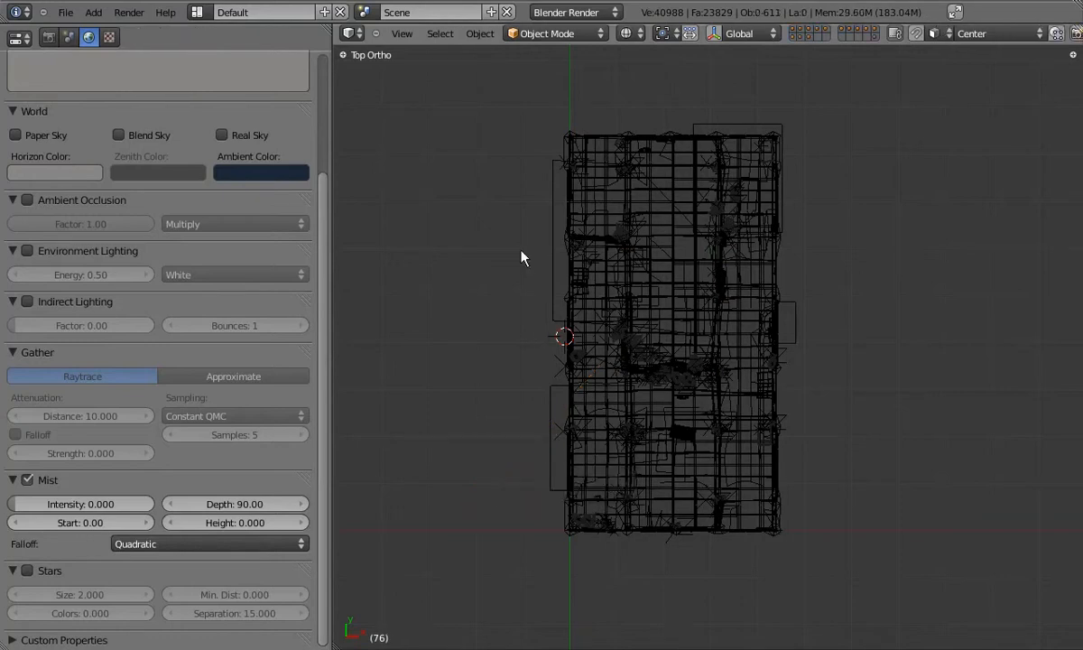
- Add a point lamp and move it inside the building, near a post at the far end
{"action": "key", "text": "shift+a"}
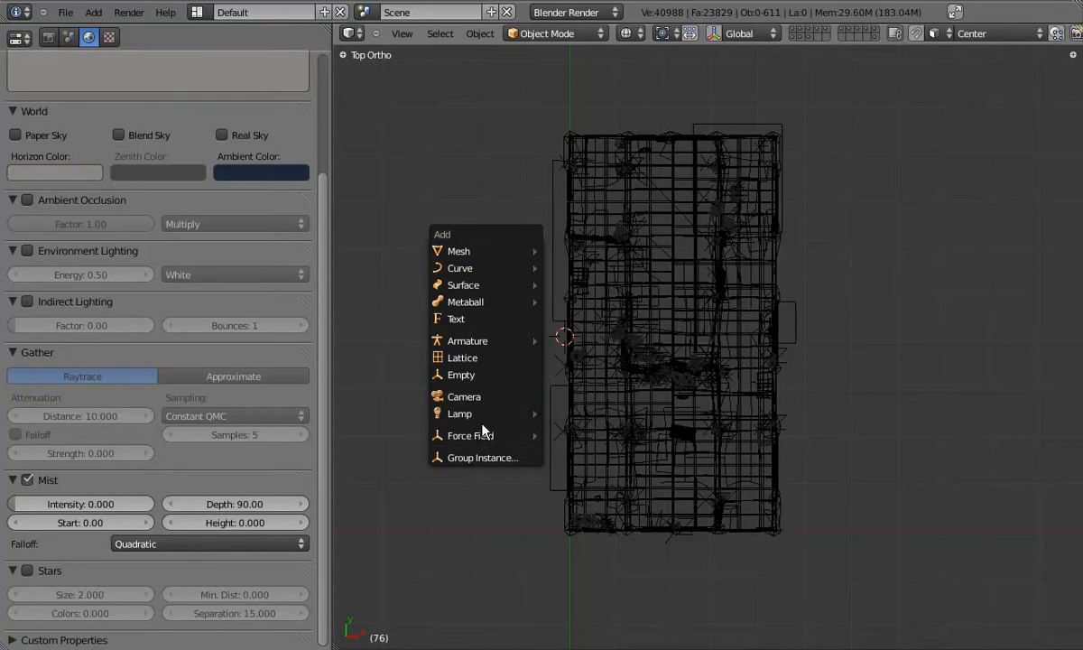
{"action": "mouse_move", "coordinate": [487, 419]}
{"action": "left_click", "coordinate": [571, 414]}
{"action": "scroll", "coordinate": [616, 254], "scroll_direction": "up", "scroll_amount": 5}
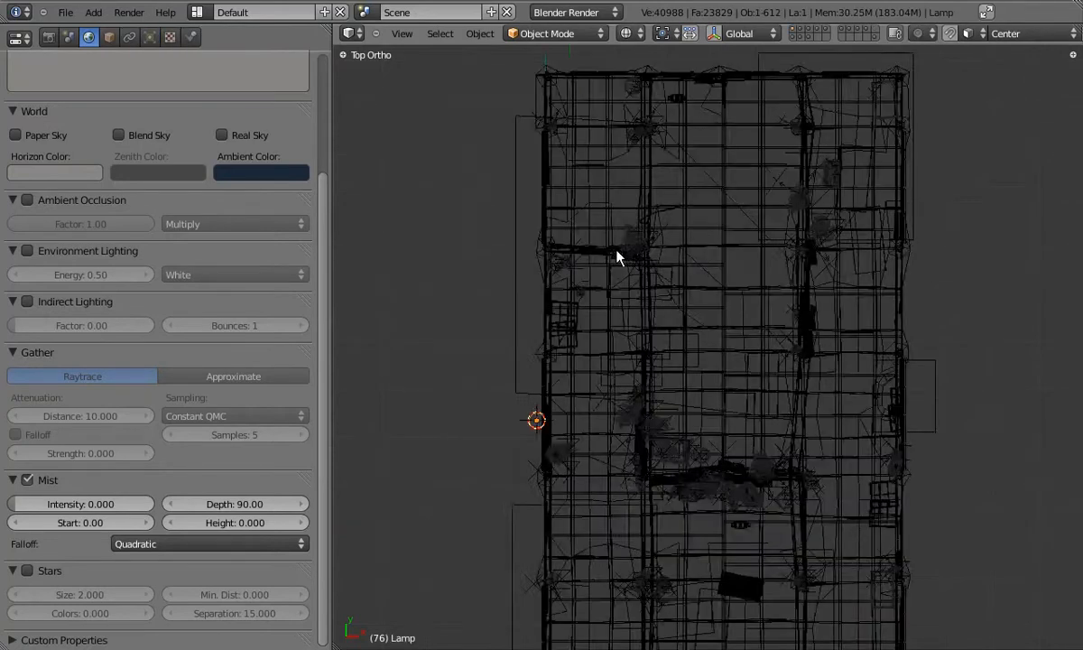
{"action": "middle_click_drag", "start_coordinate": [643, 288], "coordinate": [517, 374], "text": "shift"}
{"action": "key", "text": "g"}
{"action": "left_click", "coordinate": [585, 143]}
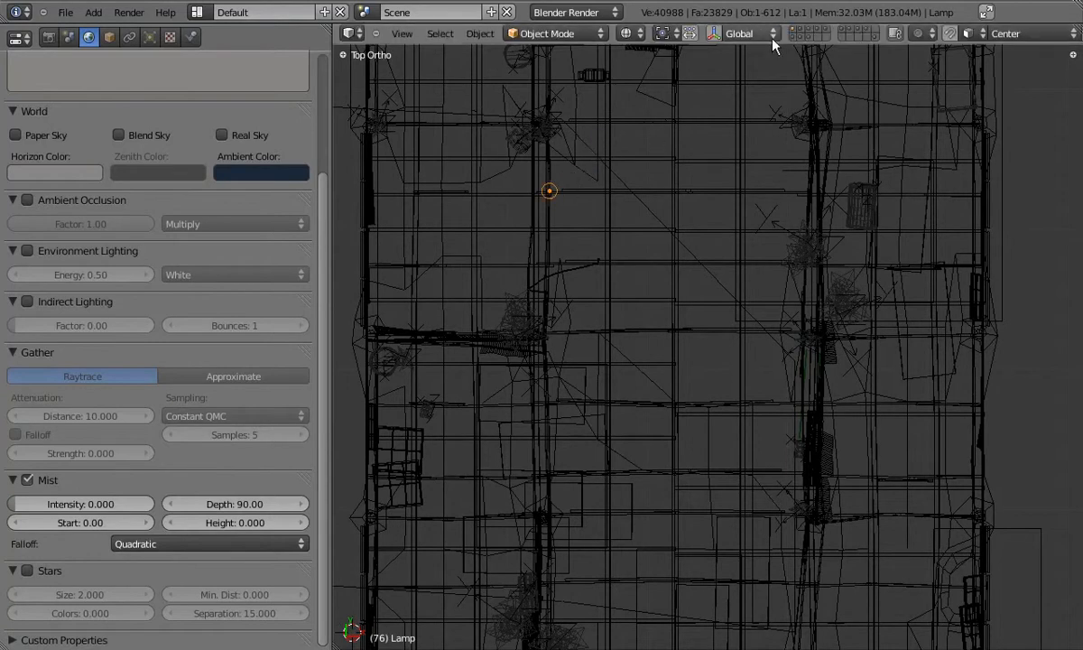
- Set the snap element to Increment and nudge the lamp slightly away from the post in the top view
{"action": "left_click", "coordinate": [967, 35]}
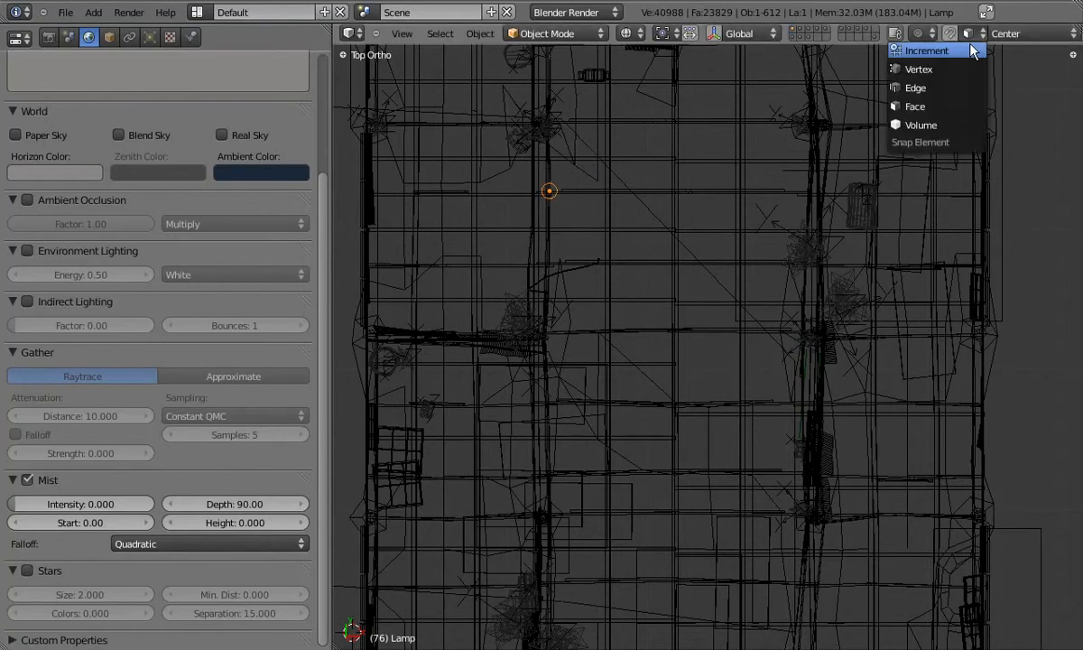
{"action": "left_click", "coordinate": [947, 45]}
{"action": "key", "text": "g"}
{"action": "left_click", "coordinate": [591, 223]}
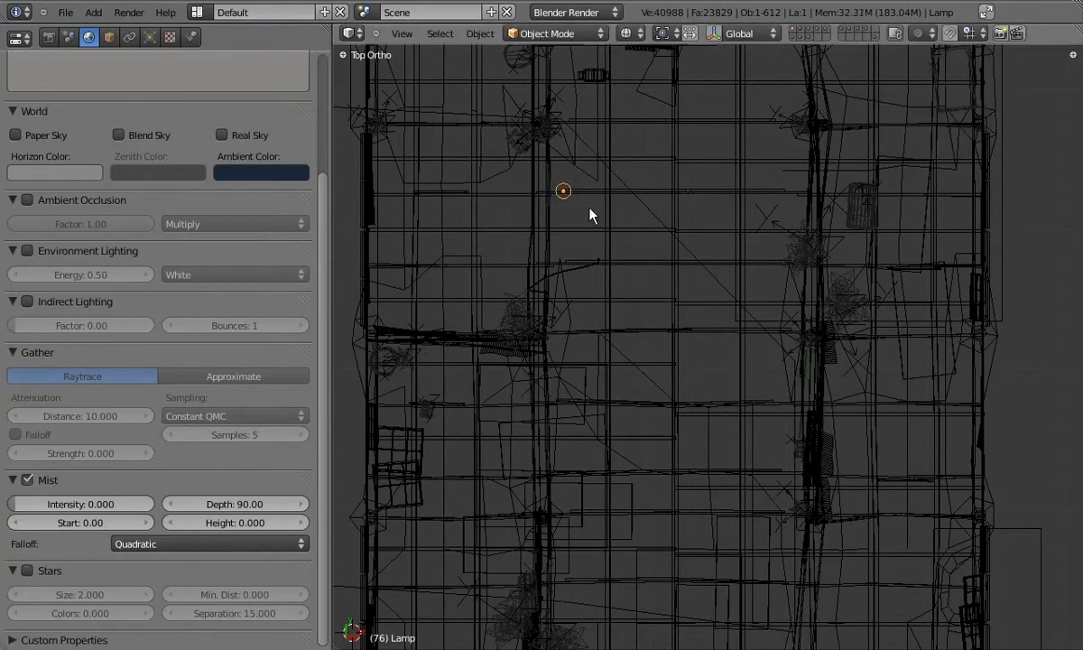
{"action": "middle_click_drag", "start_coordinate": [594, 222], "coordinate": [541, 273], "text": "shift"}
{"action": "key", "text": "g"}
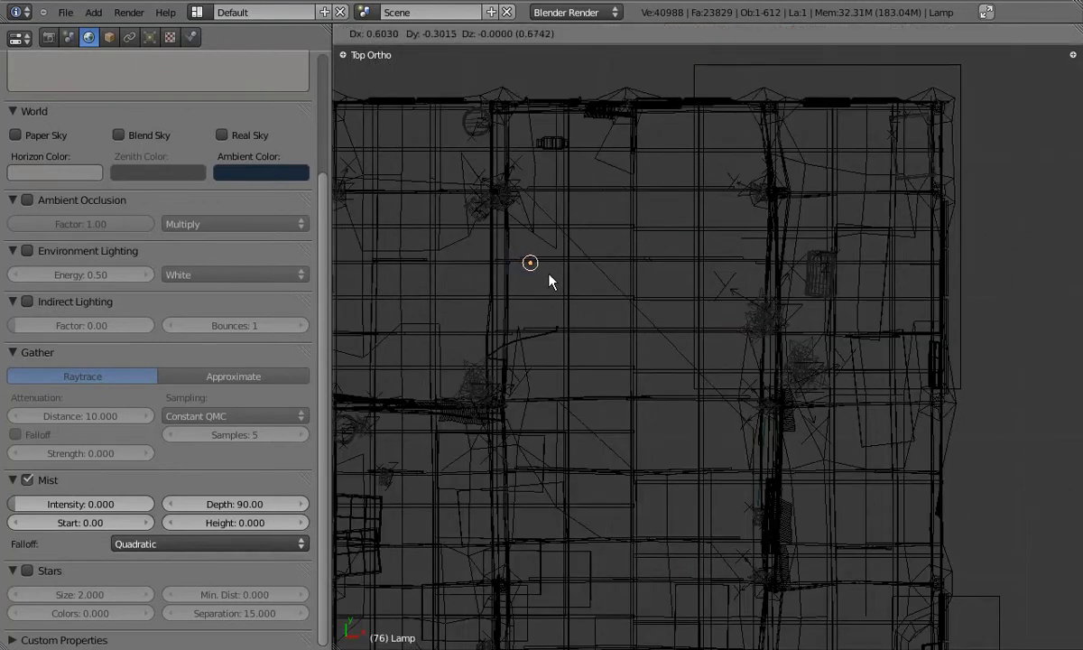
{"action": "left_click", "coordinate": [548, 283]}
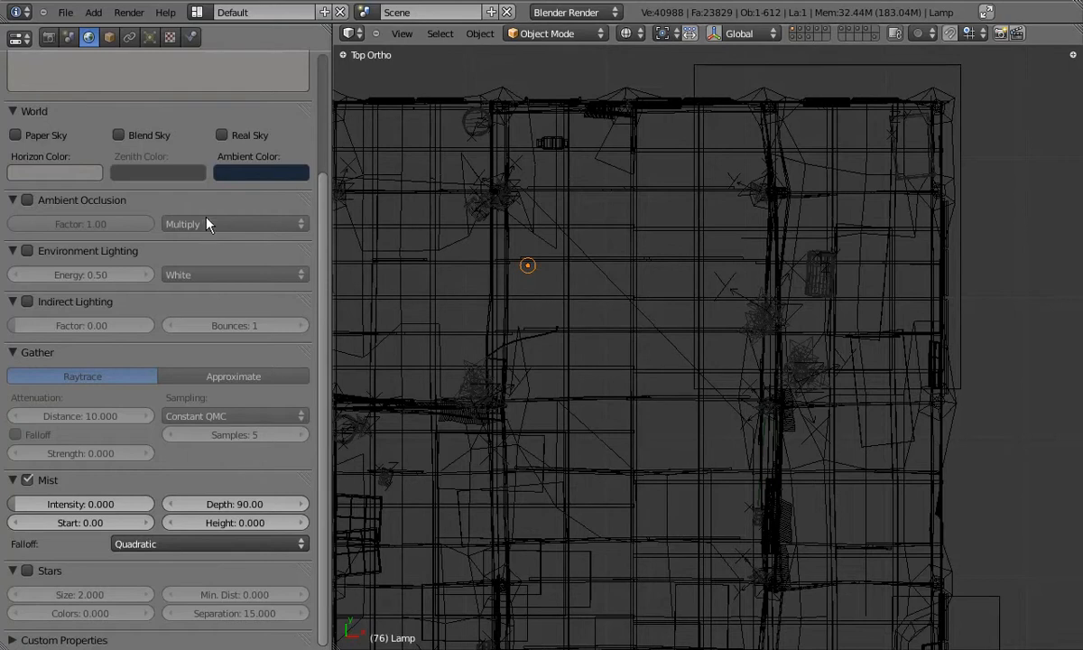
- Set the new point lamp's energy to 305
{"action": "scroll", "coordinate": [203, 244], "scroll_direction": "up", "scroll_amount": 4}
{"action": "left_click", "coordinate": [150, 37]}
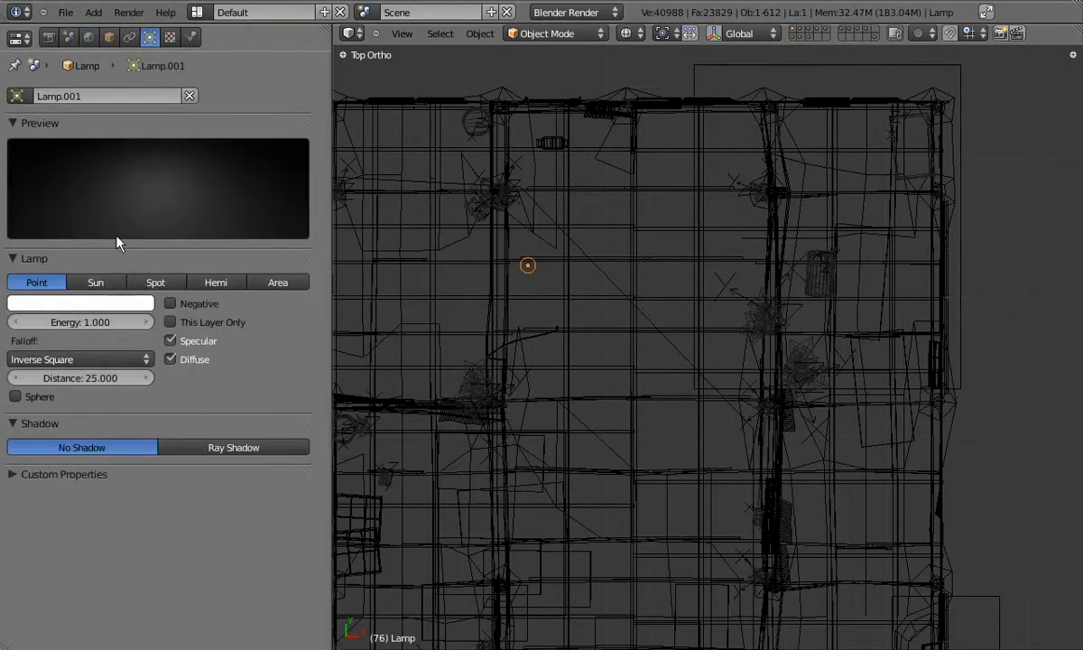
{"action": "left_click", "coordinate": [90, 320]}
{"action": "type", "text": "305"}
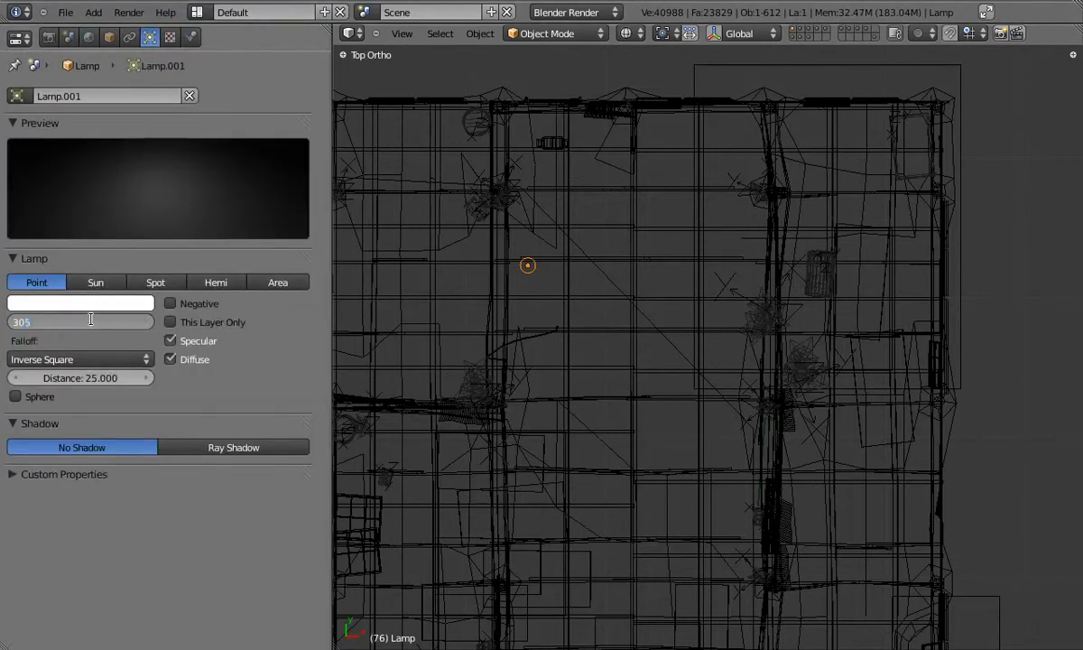
{"action": "key", "text": "Return"}
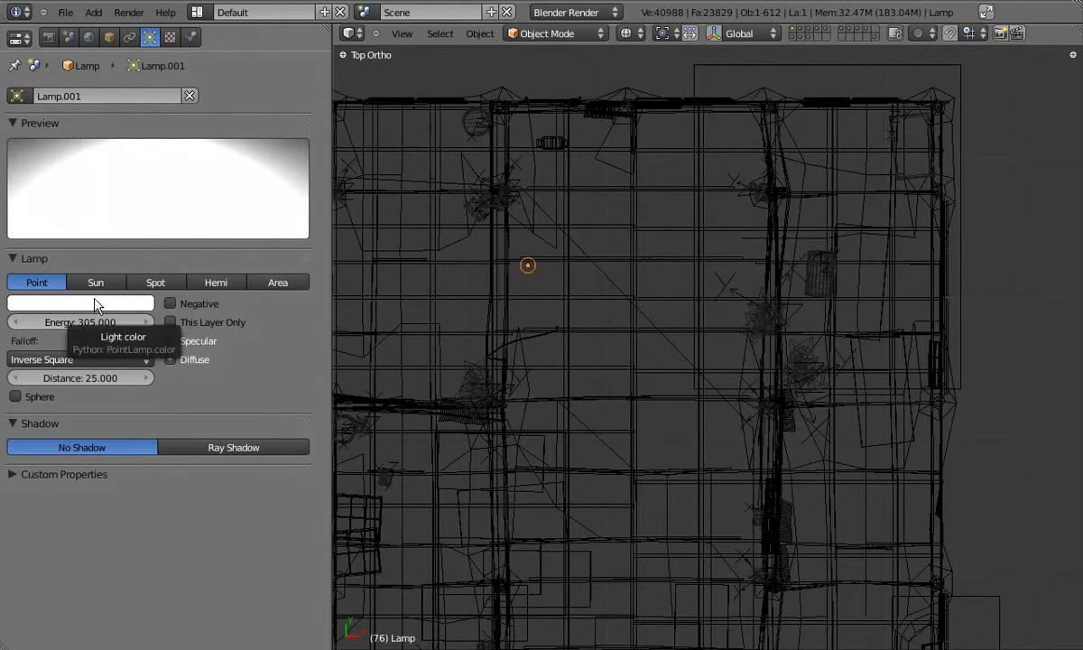
- Give the lamp a warm light color by setting G to 0.7 and B to 0.42
{"action": "left_click", "coordinate": [95, 305]}
{"action": "left_click", "coordinate": [50, 257]}
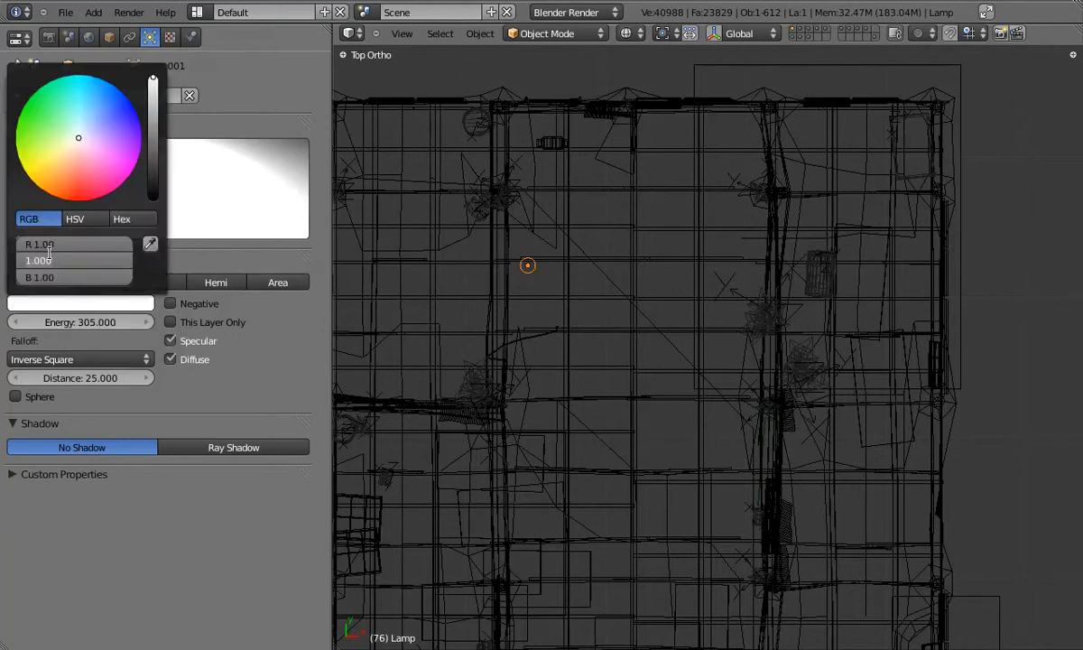
{"action": "type", "text": ".7"}
{"action": "key", "text": "Return"}
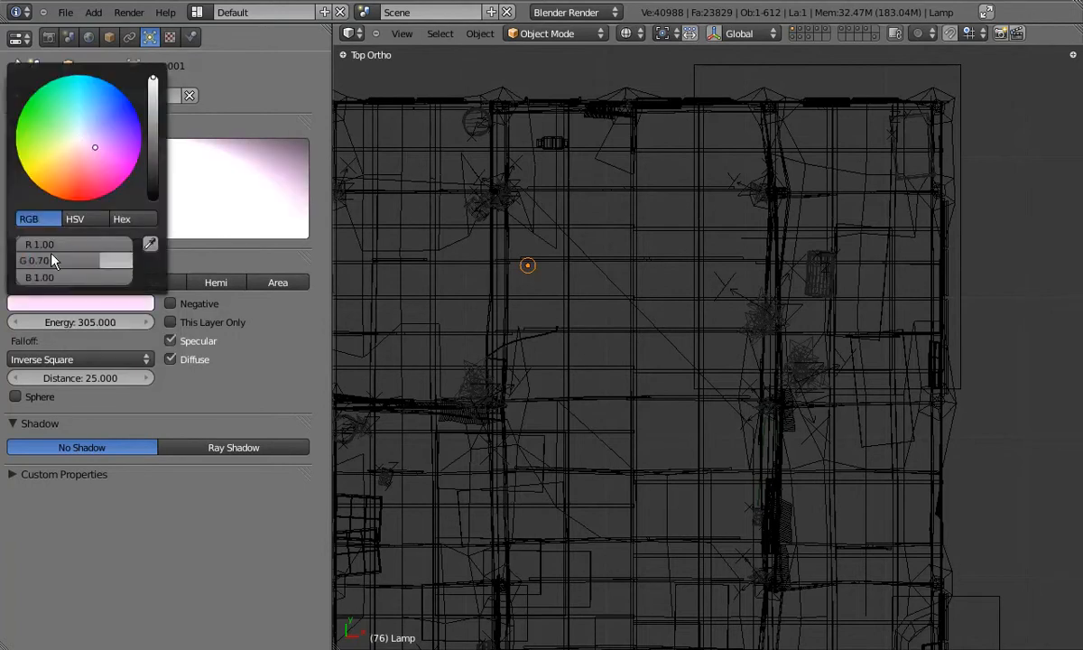
{"action": "left_click", "coordinate": [49, 280]}
{"action": "type", "text": ".42"}
{"action": "key", "text": "Return"}
- Raise the lamp along the Z axis in the front view, above the tops of the windows
{"action": "middle_click_drag", "start_coordinate": [548, 309], "coordinate": [545, 267]}
{"action": "key", "text": "KP_1"}
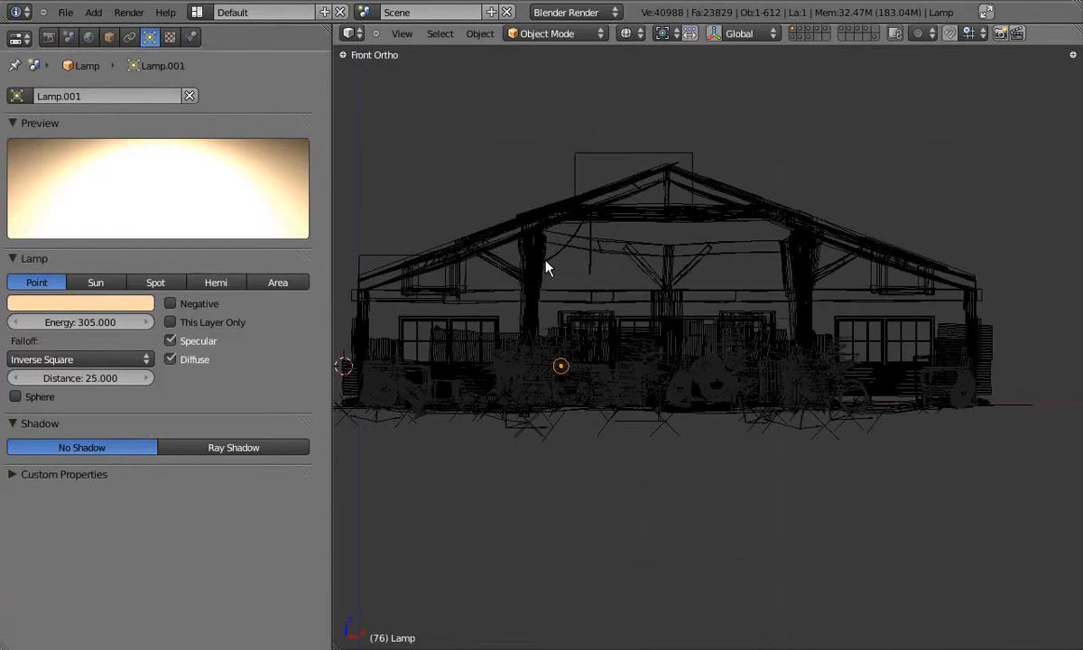
{"action": "scroll", "coordinate": [581, 365], "scroll_direction": "up", "scroll_amount": 4}
{"action": "key", "text": "g"}
{"action": "key", "text": "z"}
{"action": "left_click", "coordinate": [569, 210]}
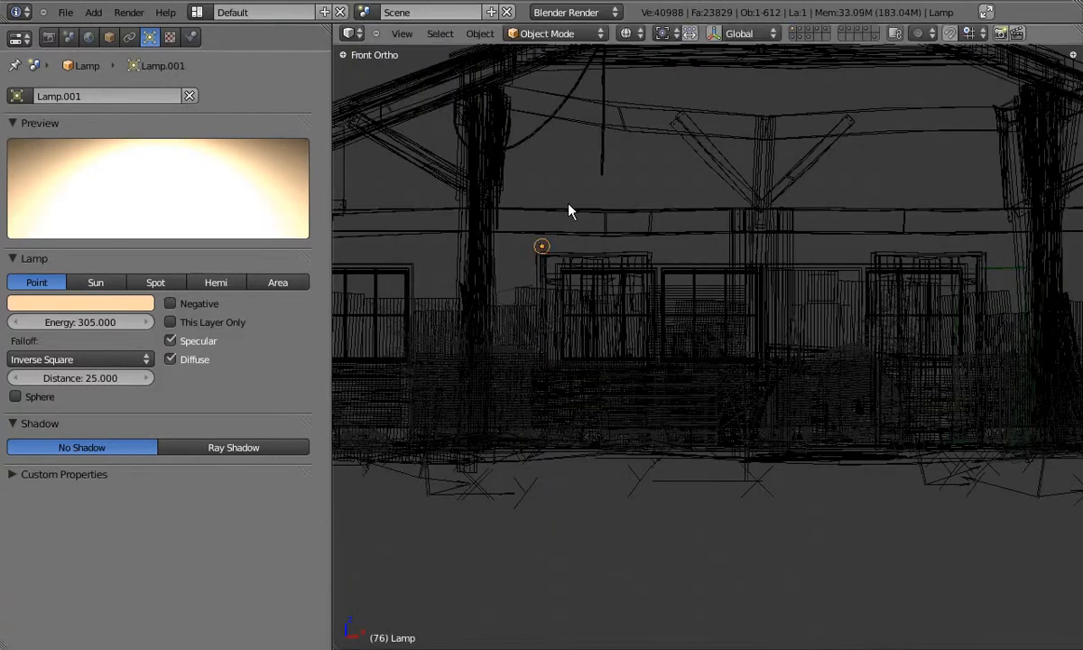
- Adjust the lamp's height along the Z axis in the side view
{"action": "key", "text": "KP_3"}
{"action": "scroll", "coordinate": [591, 218], "scroll_direction": "down", "scroll_amount": 1}
{"action": "key", "text": "g"}
{"action": "key", "text": "z"}
{"action": "left_click", "coordinate": [617, 245]}
- Fine-tune the lamp's height along the Z axis in a solid-shaded perspective view of the interior
{"action": "middle_click_drag", "start_coordinate": [622, 247], "coordinate": [659, 259]}
{"action": "key", "text": "KP_5"}
{"action": "middle_click_drag", "start_coordinate": [617, 365], "coordinate": [689, 392]}
{"action": "key", "text": "z"}
{"action": "mouse_move", "coordinate": [658, 348]}
{"action": "middle_mouse_down"}
{"action": "mouse_move", "coordinate": [577, 318]}
{"action": "mouse_move", "coordinate": [689, 307]}
{"action": "middle_mouse_up"}
{"action": "key", "text": "g"}
{"action": "key", "text": "z"}
{"action": "left_click", "coordinate": [654, 262]}
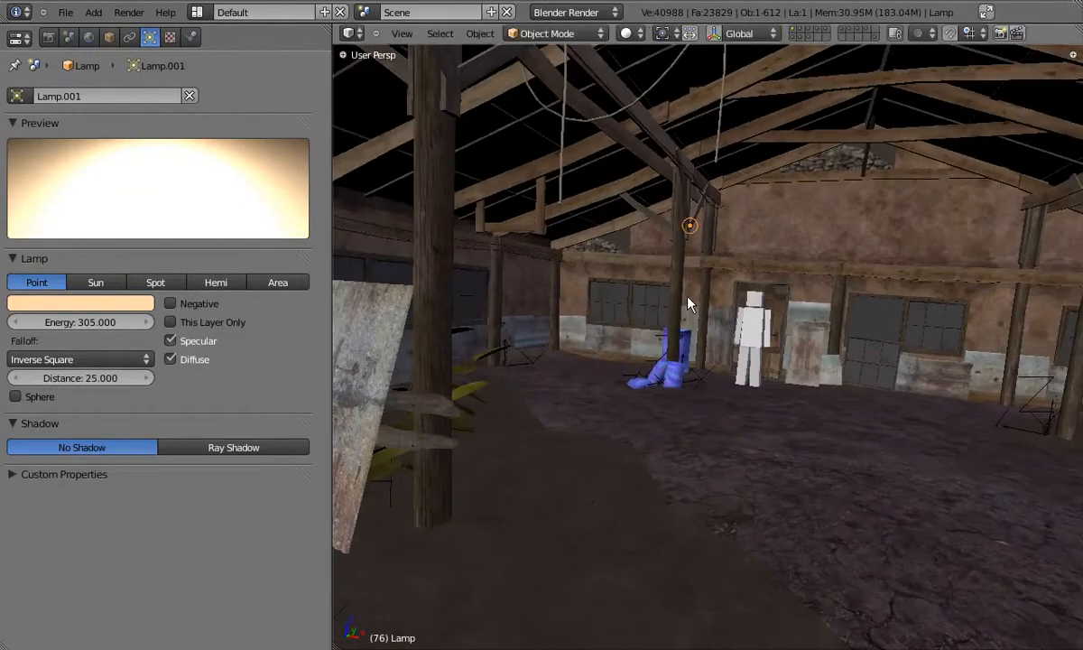
- Show the scene with textured shading and set the lamp's energy to 3.5
{"action": "key", "text": "shift+z"}
{"action": "middle_click_drag", "start_coordinate": [675, 346], "coordinate": [670, 372]}
{"action": "left_click", "coordinate": [77, 321]}
{"action": "type", "text": "3"}
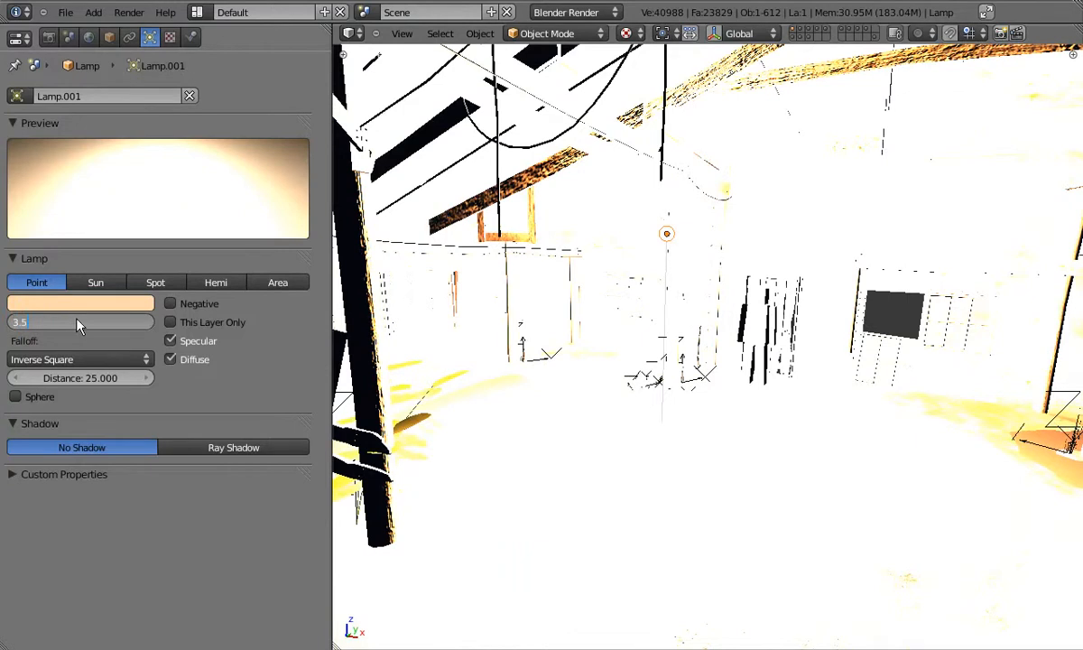
{"action": "type", "text": ".5"}
{"action": "key", "text": "Return"}
- Duplicate the lamp about 16.26 units along the X axis in the wireframe top view
{"action": "middle_click_drag", "start_coordinate": [726, 394], "coordinate": [606, 353]}
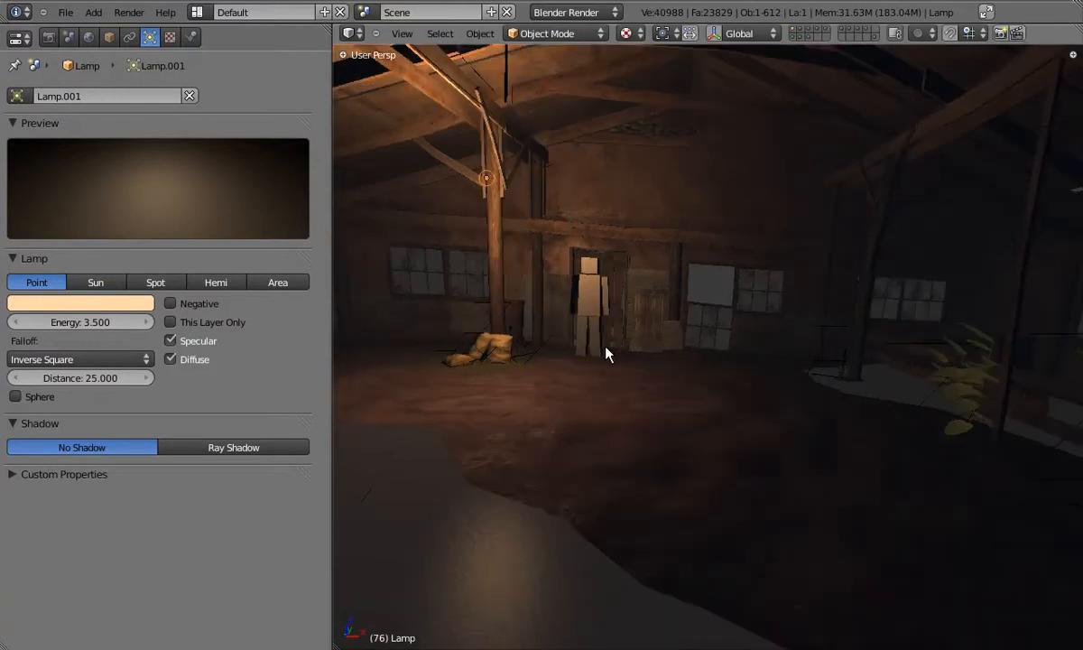
{"action": "key", "text": "KP_7"}
{"action": "key", "text": "z"}
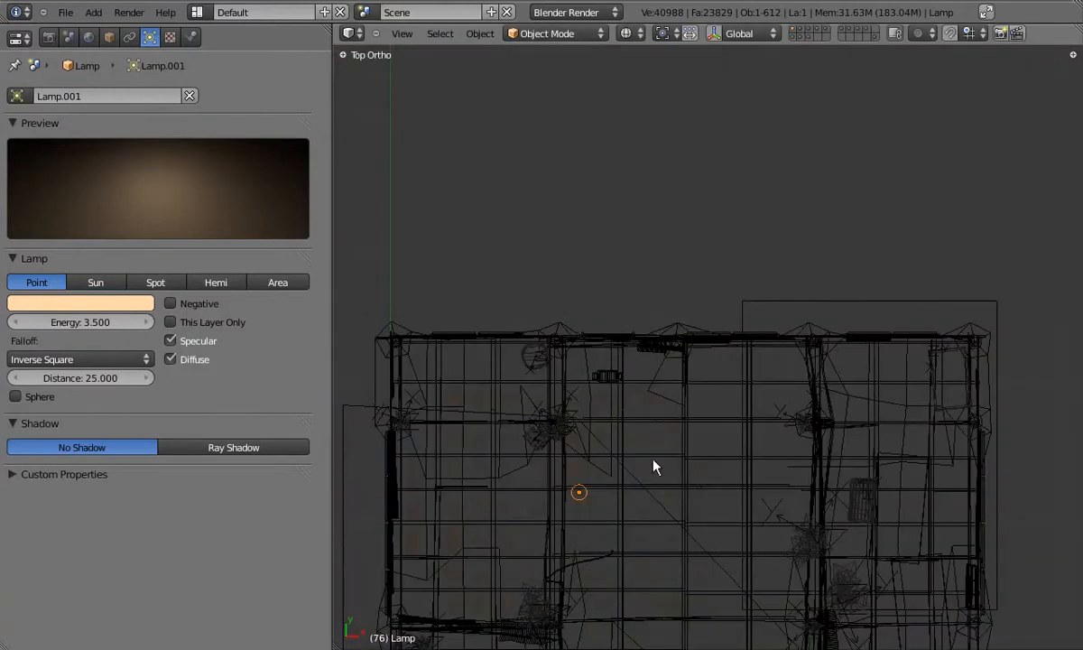
{"action": "scroll", "coordinate": [602, 343], "scroll_direction": "down", "scroll_amount": 5, "text": "shift"}
{"action": "key", "text": "shift+d"}
{"action": "key", "text": "x"}
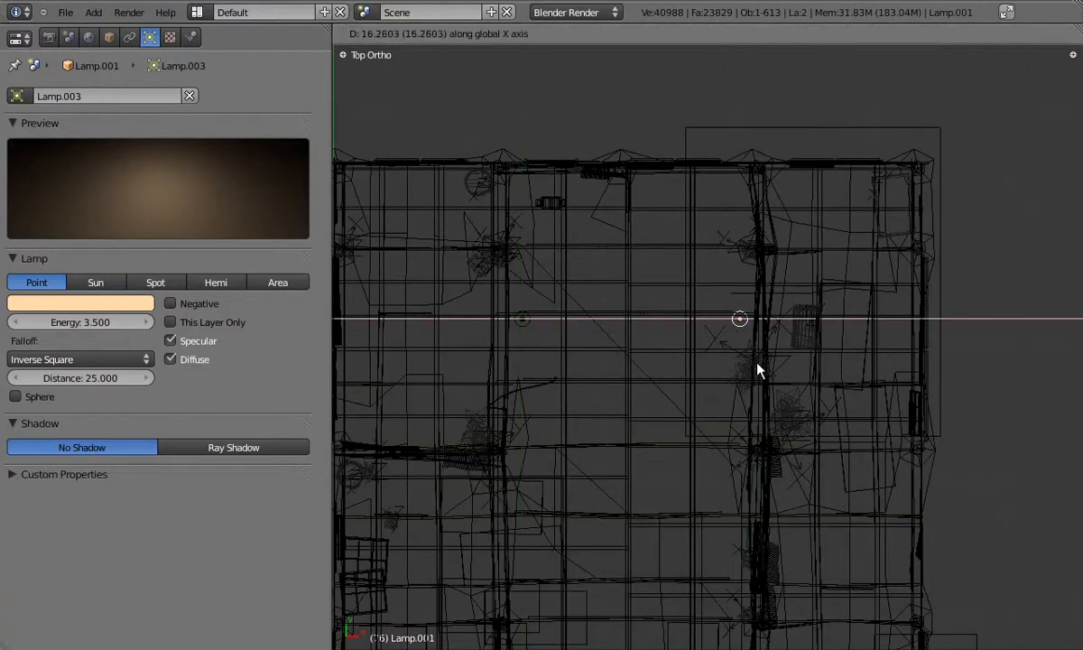
{"action": "left_click", "coordinate": [756, 369]}
- Show the interior in perspective with textured shading and save the file over the existing one
{"action": "middle_click_drag", "start_coordinate": [689, 430], "coordinate": [616, 440]}
{"action": "key", "text": "KP_5"}
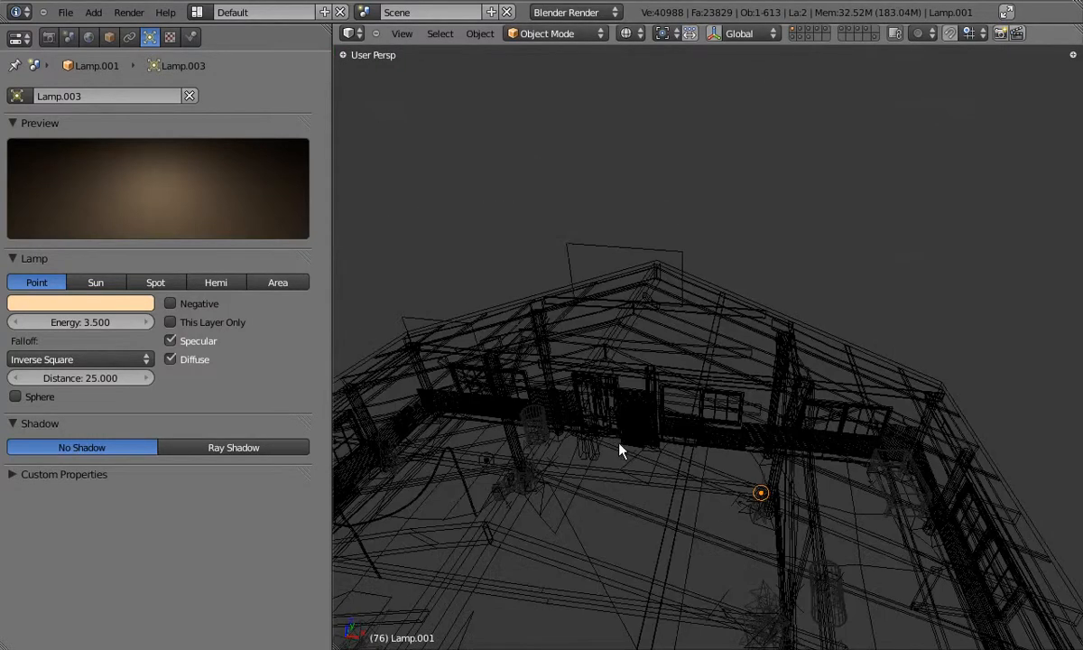
{"action": "key", "text": "z"}
{"action": "scroll", "coordinate": [622, 543], "scroll_direction": "up", "scroll_amount": 6}
{"action": "middle_click_drag", "start_coordinate": [613, 546], "coordinate": [745, 433]}
{"action": "key", "text": "alt+z"}
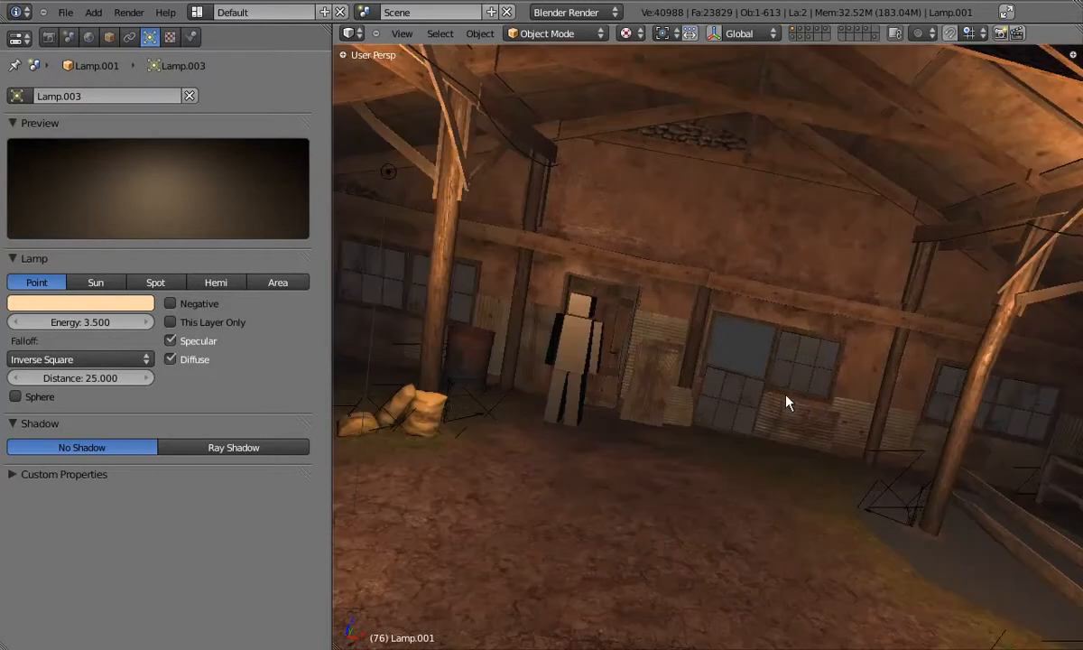
{"action": "scroll", "coordinate": [795, 388], "scroll_direction": "down", "scroll_amount": 4}
{"action": "mouse_move", "coordinate": [824, 412]}
{"action": "middle_mouse_down"}
{"action": "mouse_move", "coordinate": [790, 304]}
{"action": "mouse_move", "coordinate": [720, 320]}
{"action": "middle_mouse_up"}
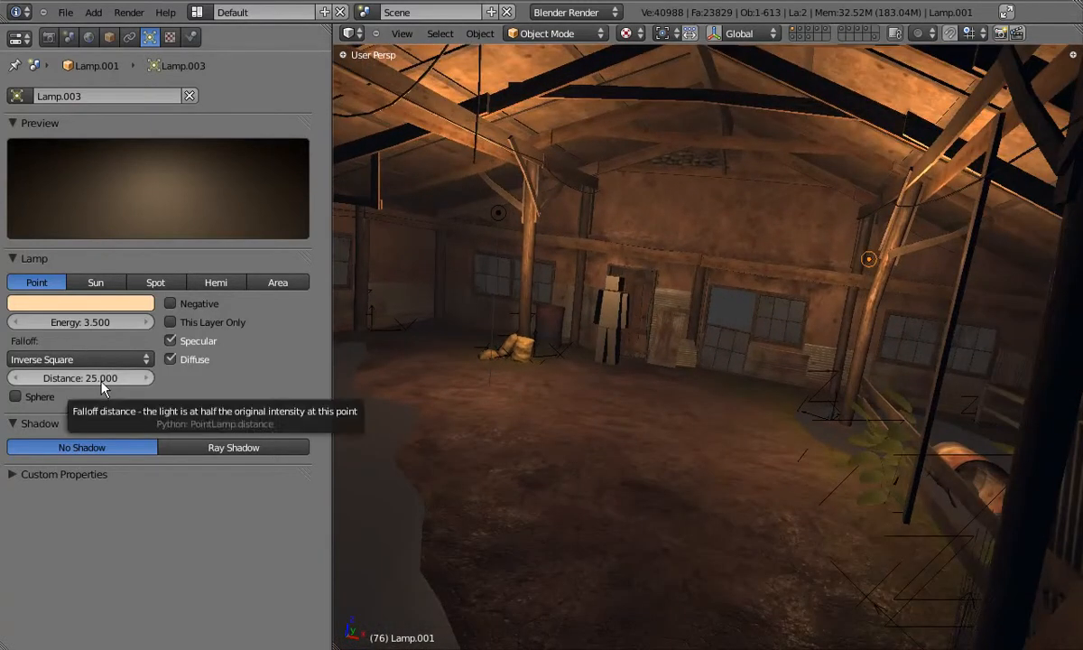
{"action": "key", "text": "ctrl+s"}
{"action": "left_click", "coordinate": [659, 379]}
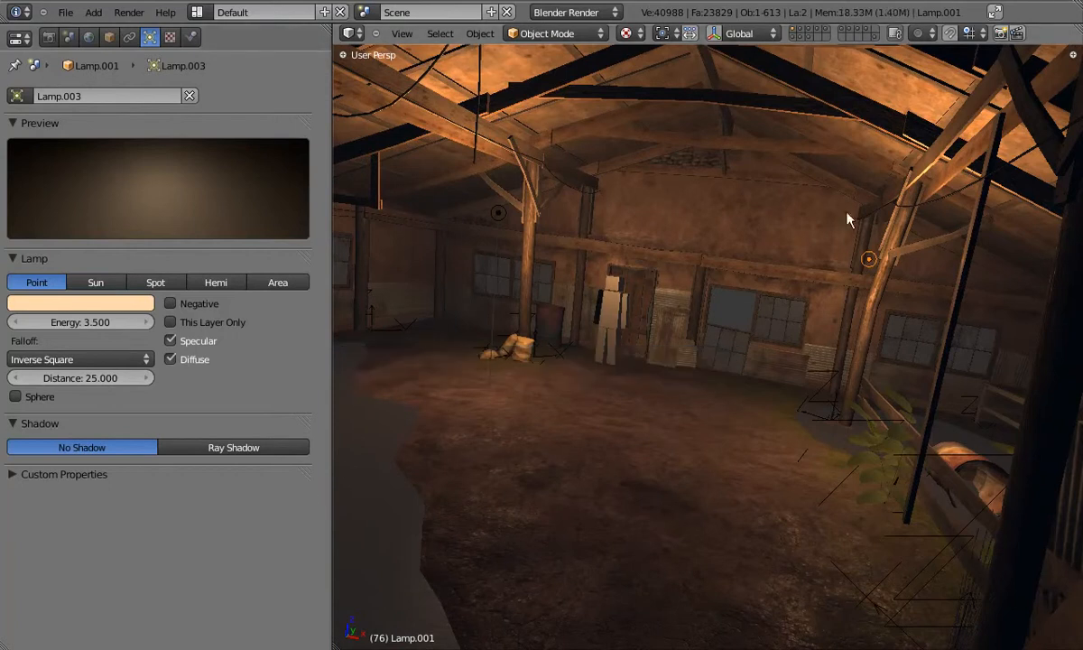
- Set the falloff distance of both lamps to 40
{"action": "left_click", "coordinate": [87, 377]}
{"action": "type", "text": "40"}
{"action": "key", "text": "Return"}
{"action": "right_click", "coordinate": [496, 216]}
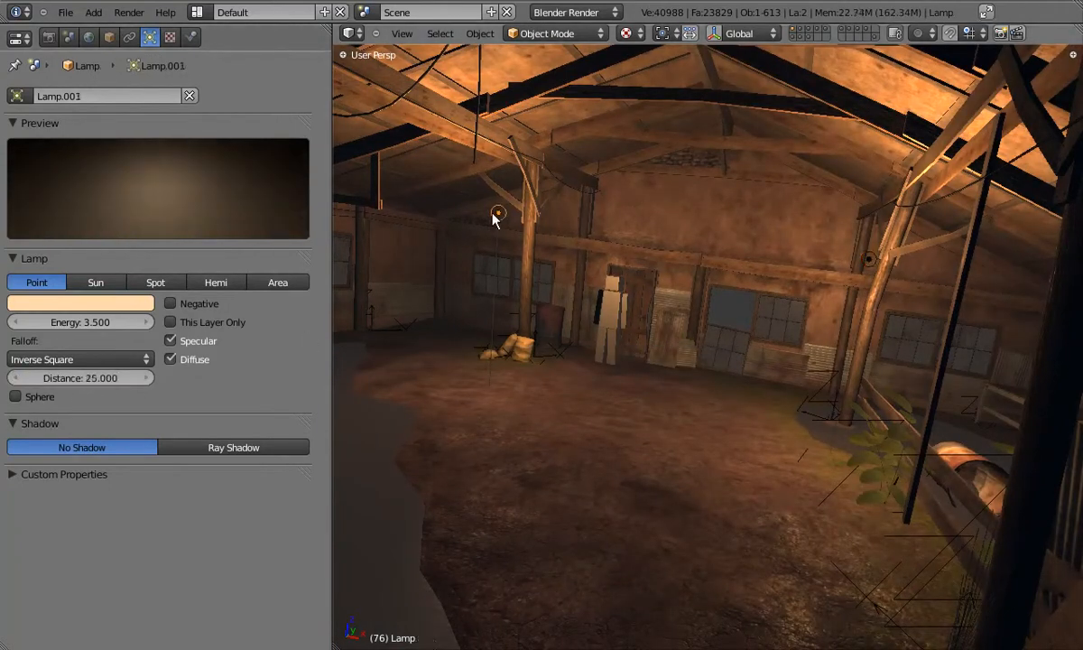
{"action": "left_click", "coordinate": [96, 378]}
{"action": "type", "text": "40"}
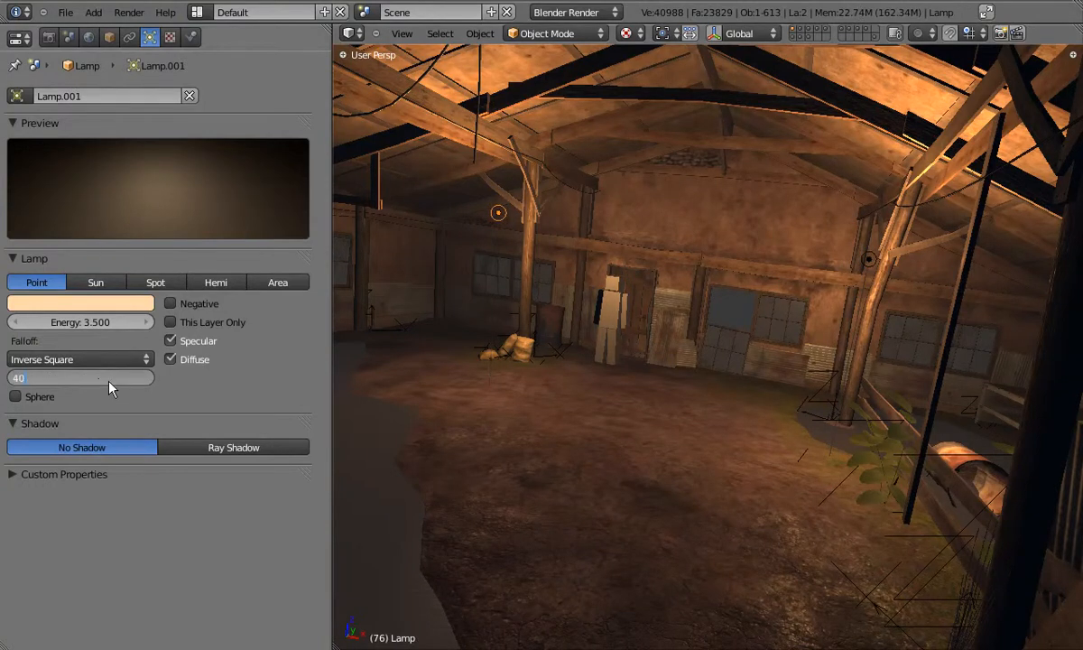
{"action": "key", "text": "Return"}
- Examine how the two lamps light the walls, roof beams and floor from several viewpoints
{"action": "middle_click_drag", "start_coordinate": [623, 363], "coordinate": [656, 401]}
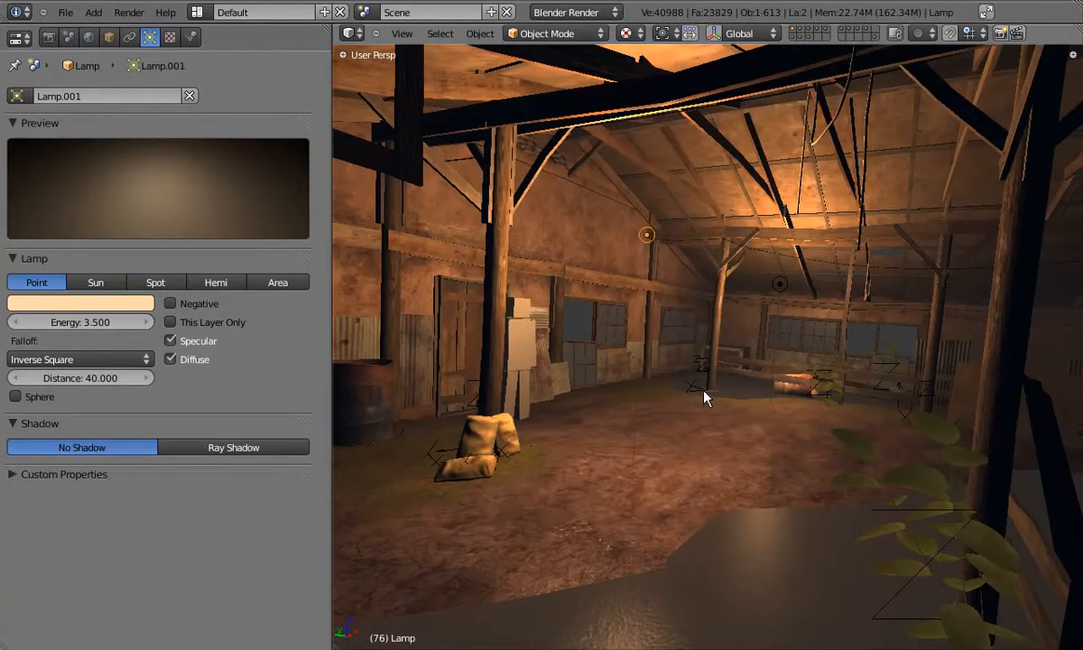
{"action": "middle_click_drag", "start_coordinate": [736, 382], "coordinate": [805, 323]}
{"action": "scroll", "coordinate": [744, 380], "scroll_direction": "down", "scroll_amount": 1}
{"action": "scroll", "coordinate": [675, 414], "scroll_direction": "down", "scroll_amount": 2}
{"action": "scroll", "coordinate": [675, 414], "scroll_direction": "up", "scroll_amount": 4}
{"action": "scroll", "coordinate": [657, 320], "scroll_direction": "down", "scroll_amount": 2}
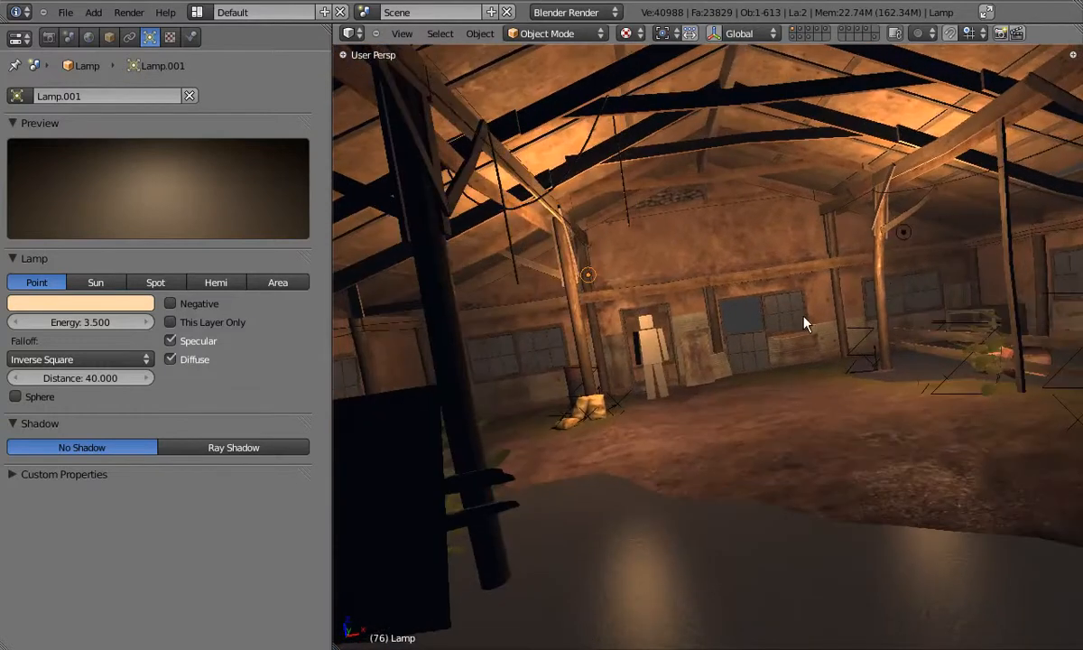
- Duplicate both lamps along the Y axis into the opposite end of the building in the wireframe top view
{"action": "right_click", "coordinate": [903, 233], "text": "shift"}
{"action": "key", "text": "KP_7"}
{"action": "key", "text": "KP_5"}
{"action": "key", "text": "z"}
{"action": "scroll", "coordinate": [904, 232], "scroll_direction": "down", "scroll_amount": 5}
{"action": "key", "text": "z"}
{"action": "scroll", "coordinate": [888, 283], "scroll_direction": "down", "scroll_amount": 2}
{"action": "key", "text": "z"}
{"action": "middle_click_drag", "start_coordinate": [904, 395], "coordinate": [724, 236], "text": "shift"}
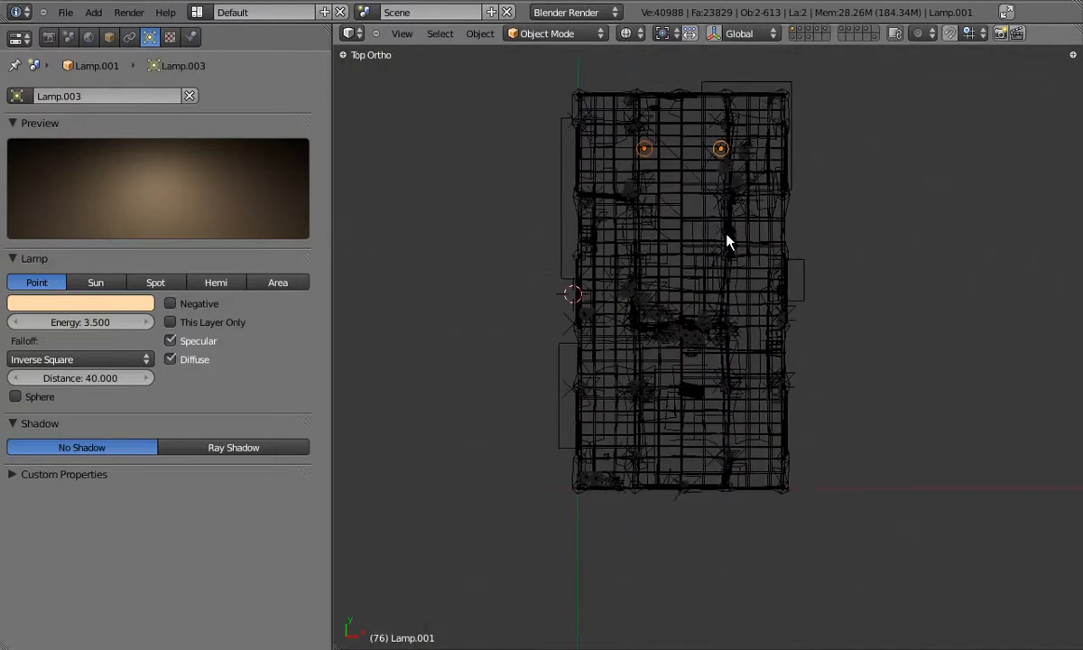
{"action": "scroll", "coordinate": [724, 228], "scroll_direction": "up", "scroll_amount": 2}
{"action": "key", "text": "shift+d"}
{"action": "key", "text": "y"}
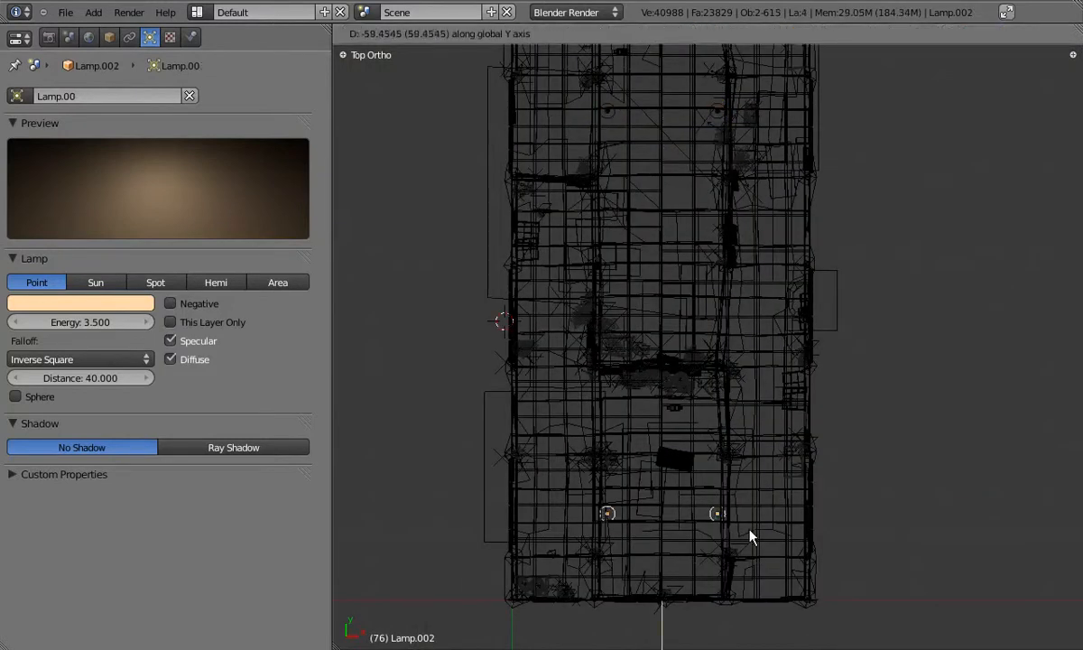
{"action": "left_click", "coordinate": [748, 522]}
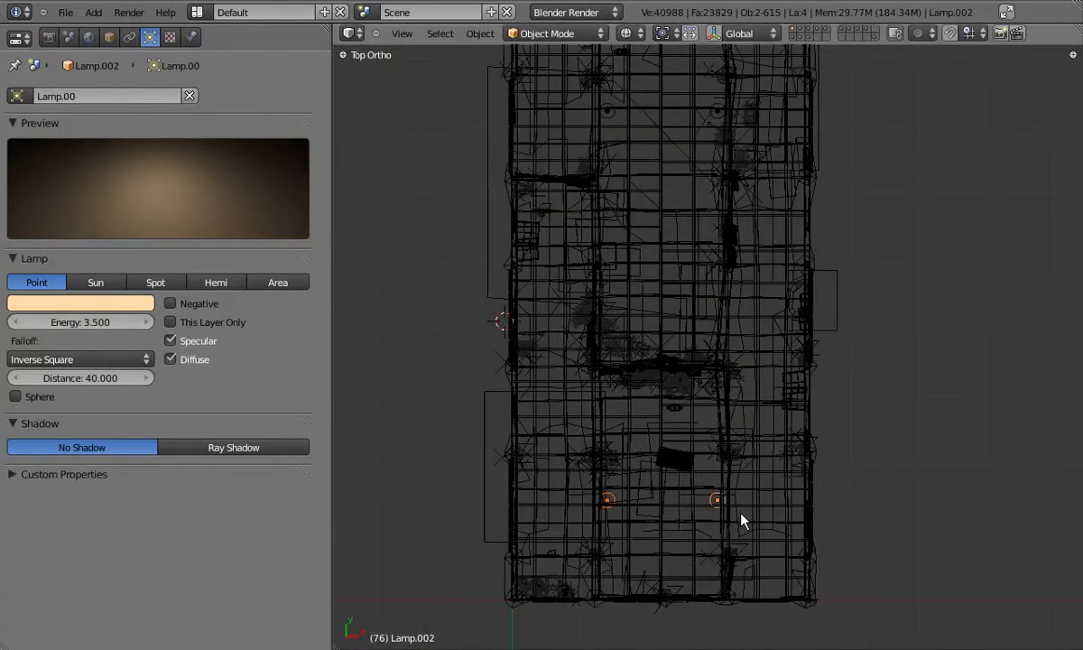
- Duplicate the two new lamps along the Y axis to the building's middle and delete the copy nearer the 3D cursor
{"action": "middle_click_drag", "start_coordinate": [709, 450], "coordinate": [757, 439]}
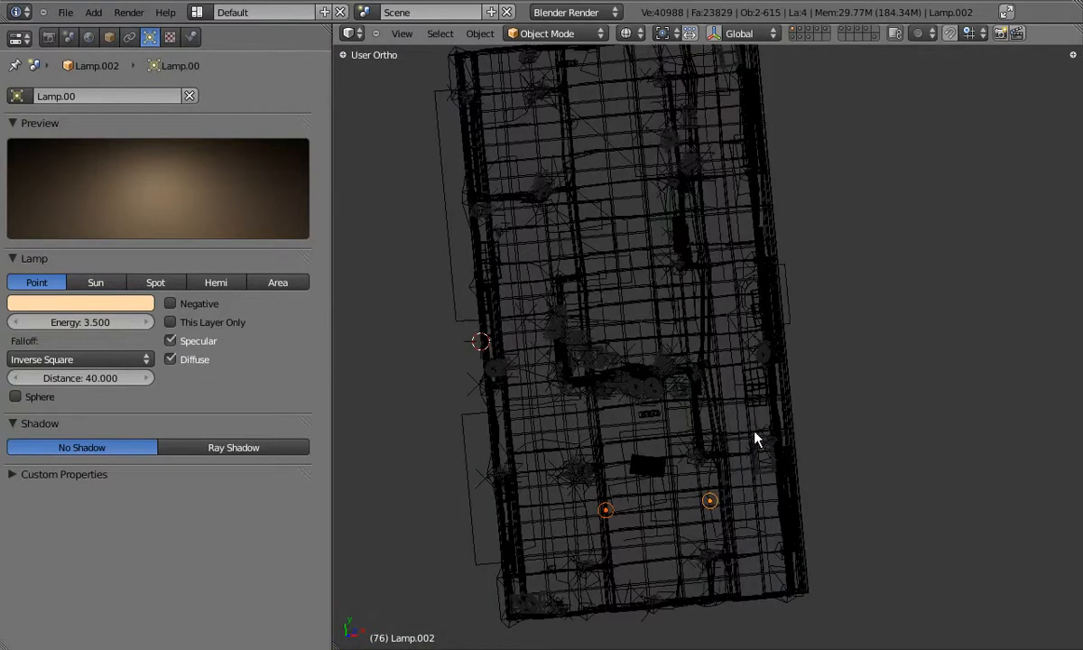
{"action": "key", "text": "shift+d"}
{"action": "key", "text": "y"}
{"action": "left_click", "coordinate": [733, 245]}
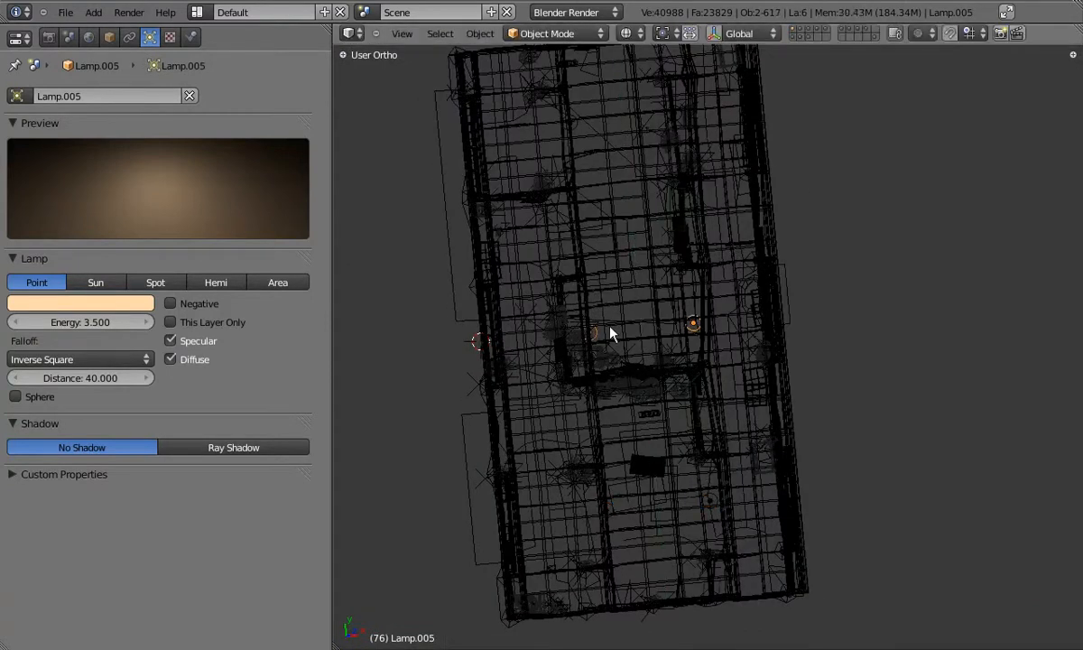
{"action": "scroll", "coordinate": [596, 339], "scroll_direction": "up", "scroll_amount": 2}
{"action": "key", "text": "x"}
{"action": "left_click", "coordinate": [585, 341]}
- Examine the lighting of the middle area and the end rooms in perspective with textured shading
{"action": "middle_click_drag", "start_coordinate": [640, 341], "coordinate": [592, 257]}
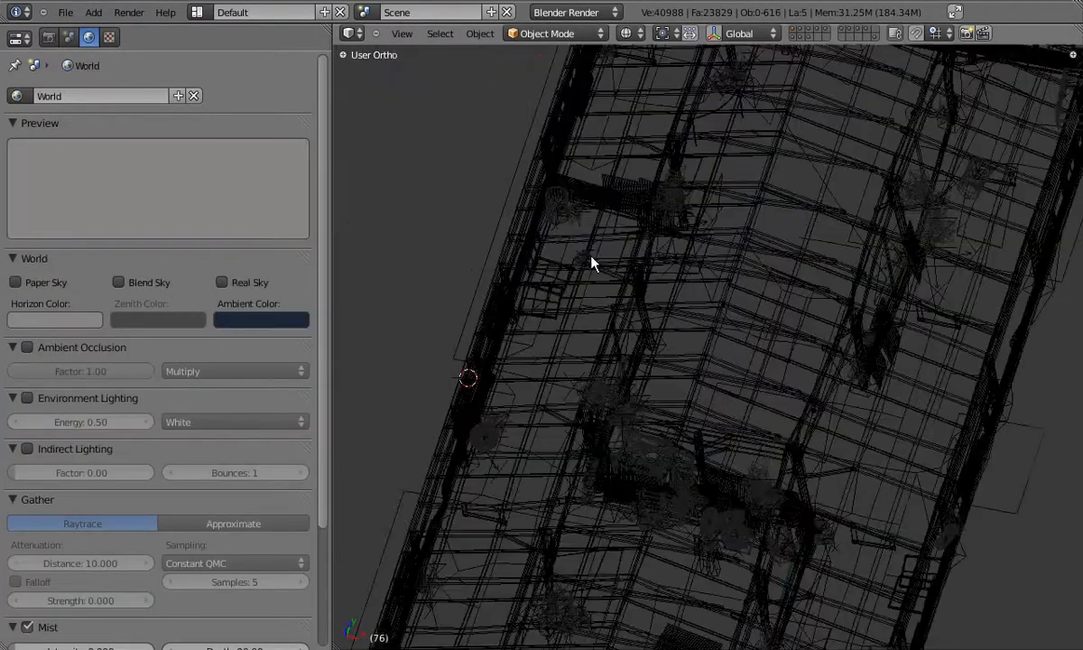
{"action": "key", "text": "KP_5"}
{"action": "mouse_move", "coordinate": [800, 437]}
{"action": "middle_mouse_down"}
{"action": "mouse_move", "coordinate": [781, 383]}
{"action": "mouse_move", "coordinate": [636, 185]}
{"action": "mouse_move", "coordinate": [663, 249]}
{"action": "middle_mouse_up"}
{"action": "scroll", "coordinate": [637, 185], "scroll_direction": "up", "scroll_amount": 3}
{"action": "key", "text": "z"}
{"action": "scroll", "coordinate": [611, 437], "scroll_direction": "up", "scroll_amount": 2}
{"action": "middle_click_drag", "start_coordinate": [611, 437], "coordinate": [626, 350]}
{"action": "key", "text": "alt+z"}
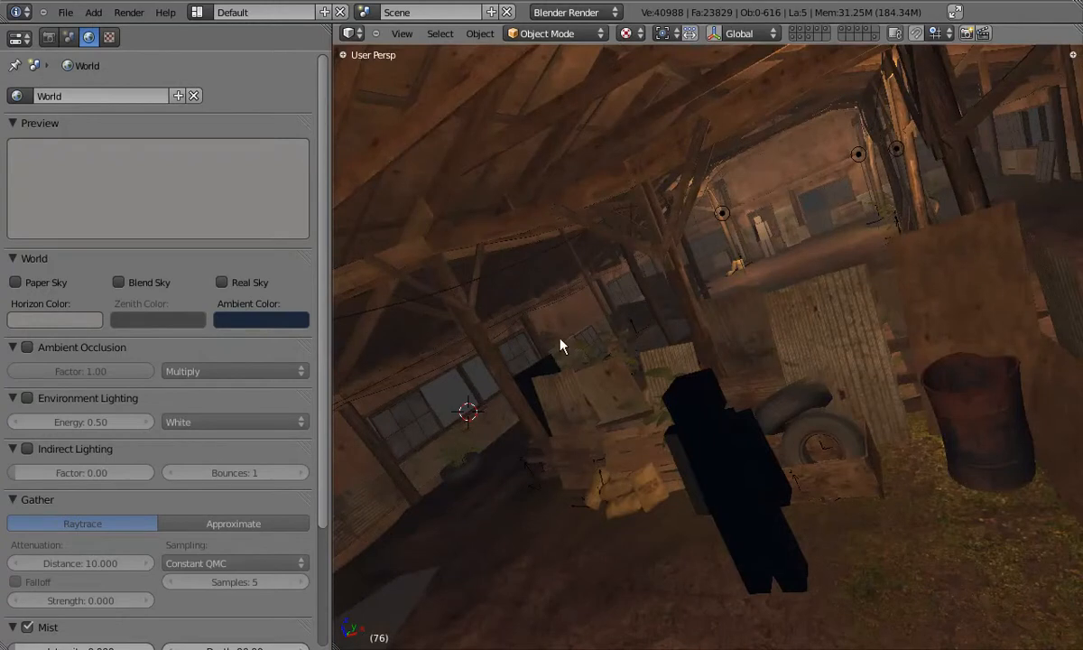
{"action": "scroll", "coordinate": [578, 337], "scroll_direction": "down", "scroll_amount": 3}
{"action": "mouse_move", "coordinate": [624, 306]}
{"action": "middle_mouse_down"}
{"action": "mouse_move", "coordinate": [853, 367]}
{"action": "mouse_move", "coordinate": [803, 437]}
{"action": "mouse_move", "coordinate": [600, 347]}
{"action": "mouse_move", "coordinate": [610, 379]}
{"action": "mouse_move", "coordinate": [541, 386]}
{"action": "mouse_move", "coordinate": [751, 333]}
{"action": "mouse_move", "coordinate": [675, 339]}
{"action": "mouse_move", "coordinate": [659, 357]}
{"action": "mouse_move", "coordinate": [624, 314]}
{"action": "mouse_move", "coordinate": [673, 361]}
{"action": "middle_mouse_up"}
{"action": "scroll", "coordinate": [852, 361], "scroll_direction": "up", "scroll_amount": 4}
{"action": "scroll", "coordinate": [752, 333], "scroll_direction": "down", "scroll_amount": 3}
{"action": "middle_click_drag", "start_coordinate": [600, 361], "coordinate": [734, 239]}
{"action": "scroll", "coordinate": [769, 307], "scroll_direction": "up", "scroll_amount": 2}
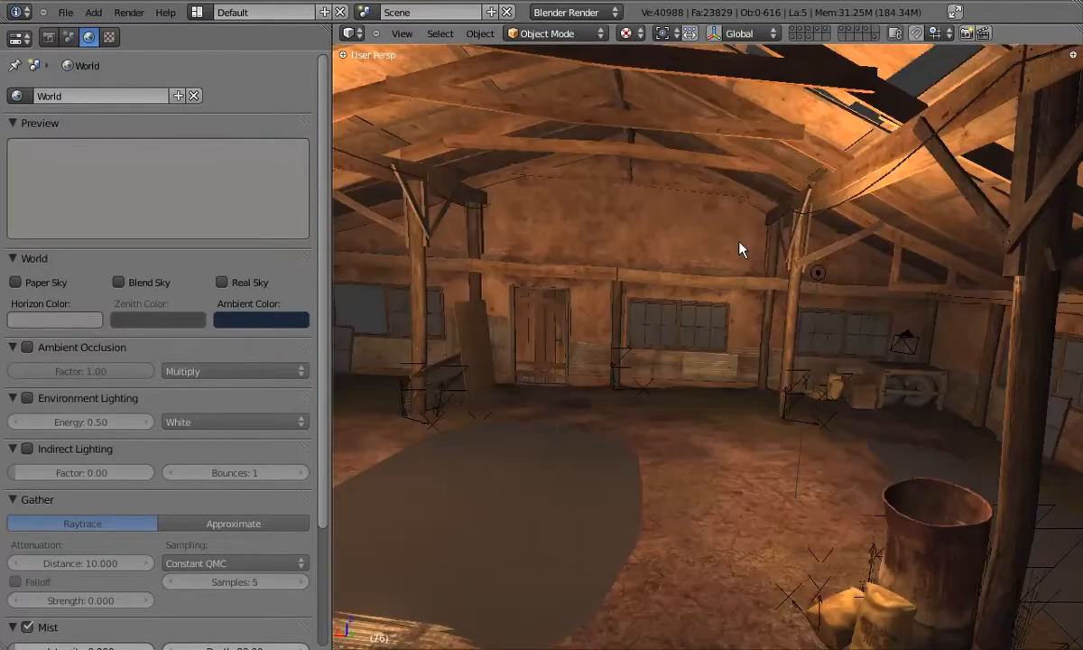
- Try a falloff distance of 30 on both lamps in the end room with the wooden door
{"action": "right_click", "coordinate": [817, 272]}
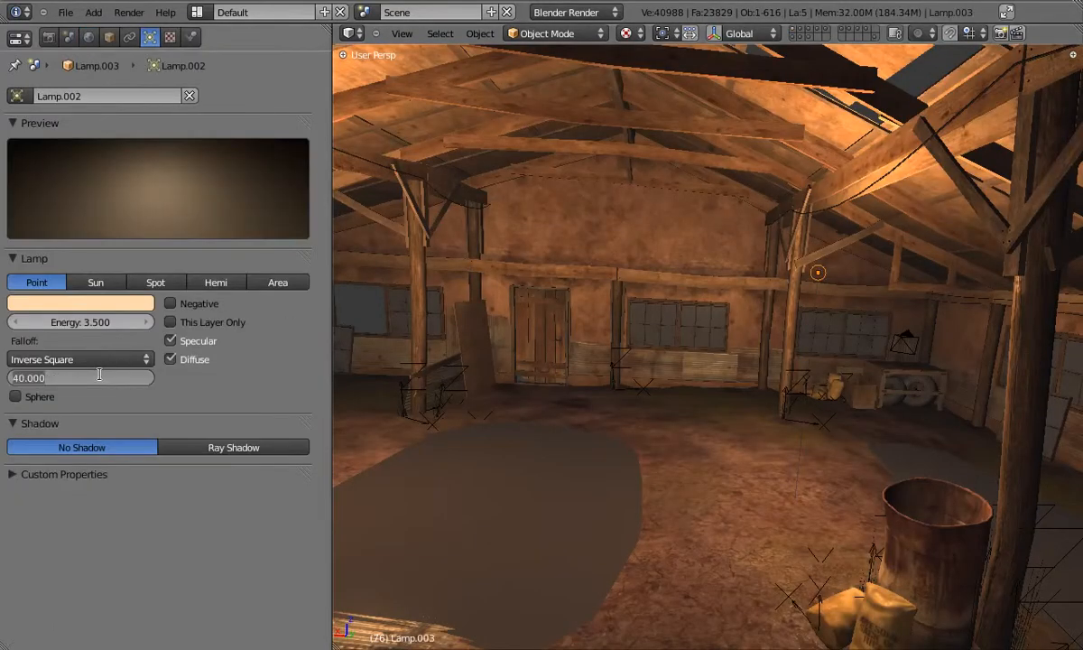
{"action": "key", "text": "Return"}
{"action": "middle_click_drag", "start_coordinate": [432, 282], "coordinate": [521, 287], "text": "shift"}
{"action": "right_click", "coordinate": [428, 243]}
{"action": "mouse_move", "coordinate": [427, 243]}
{"action": "middle_mouse_down"}
{"action": "mouse_move", "coordinate": [462, 254]}
{"action": "mouse_move", "coordinate": [438, 259]}
{"action": "middle_mouse_up"}
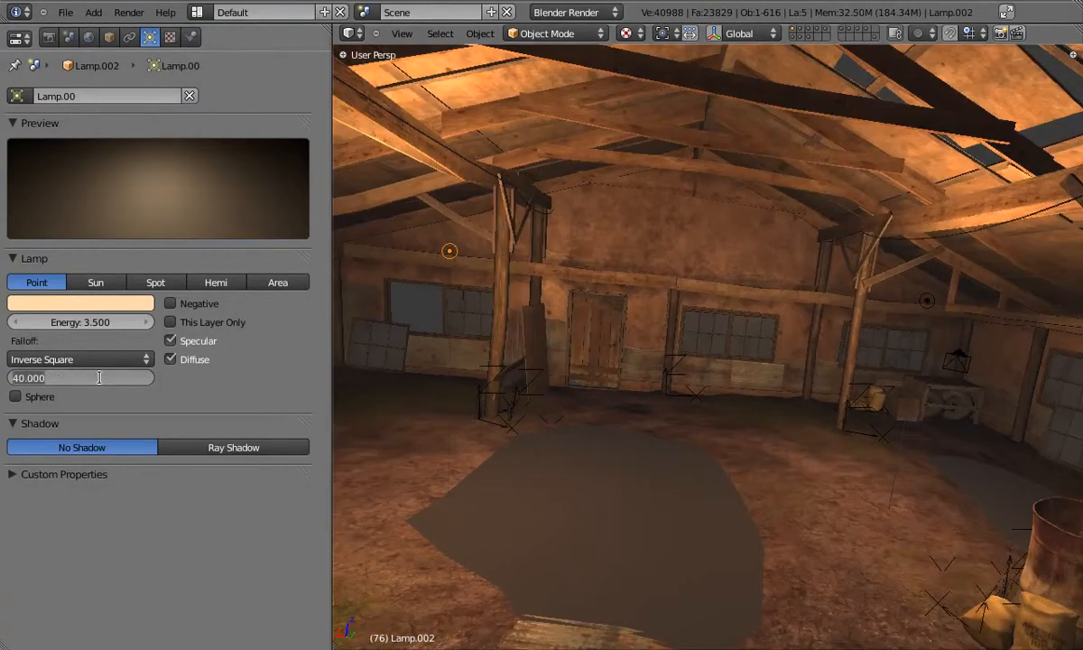
{"action": "key", "text": "Return"}
- Set the falloff distance of both lamps in the end room back to 40
{"action": "middle_click_drag", "start_coordinate": [796, 396], "coordinate": [703, 336]}
{"action": "scroll", "coordinate": [760, 384], "scroll_direction": "down", "scroll_amount": 4}
{"action": "scroll", "coordinate": [703, 336], "scroll_direction": "down", "scroll_amount": 5}
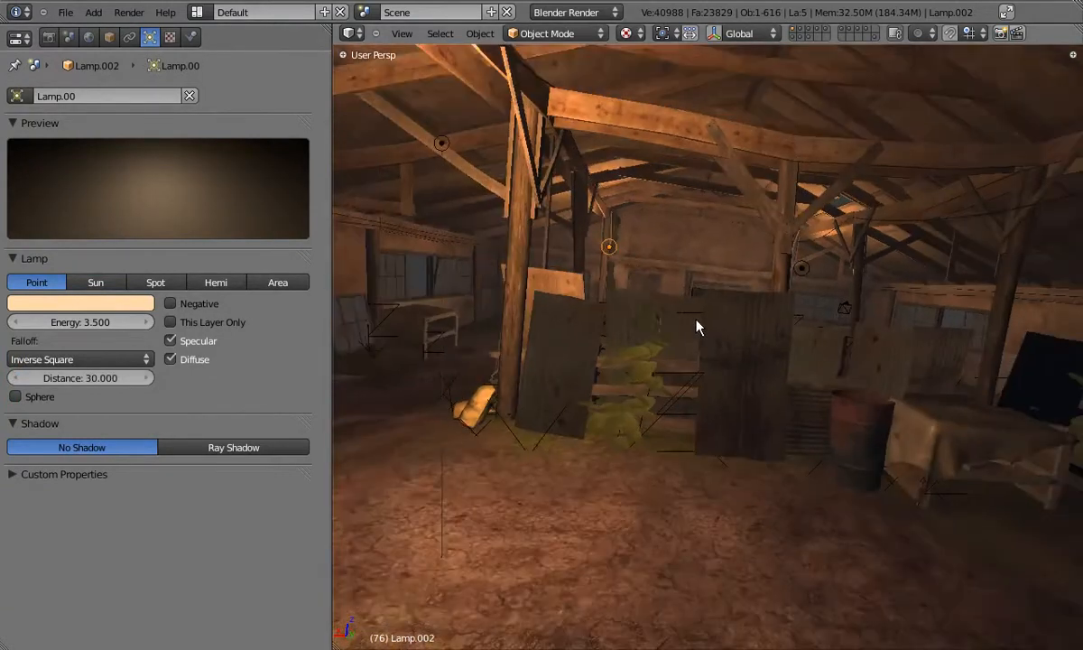
{"action": "middle_click_drag", "start_coordinate": [687, 262], "coordinate": [682, 292], "text": "shift"}
{"action": "scroll", "coordinate": [689, 293], "scroll_direction": "up", "scroll_amount": 3}
{"action": "scroll", "coordinate": [690, 294], "scroll_direction": "up", "scroll_amount": 3}
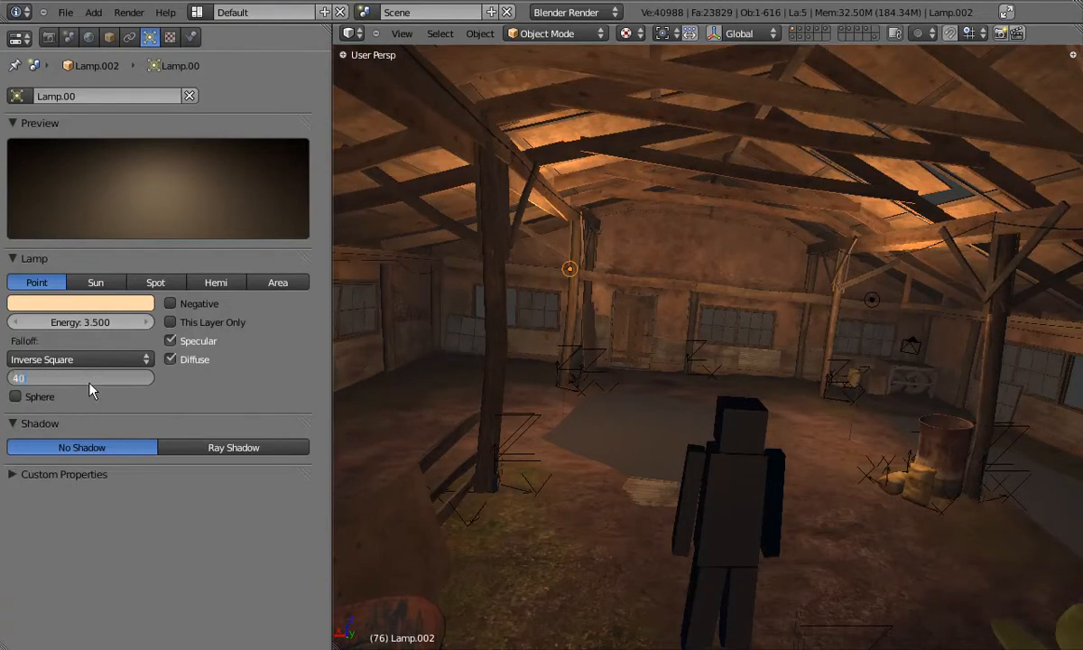
{"action": "right_click", "coordinate": [872, 301]}
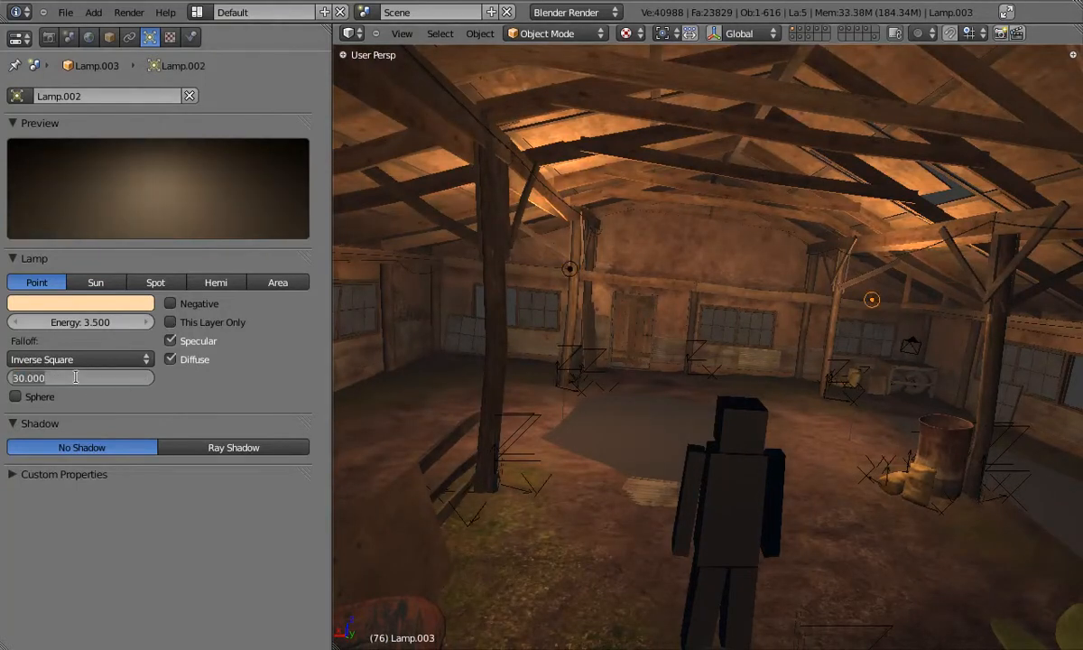
{"action": "key", "text": "Return"}
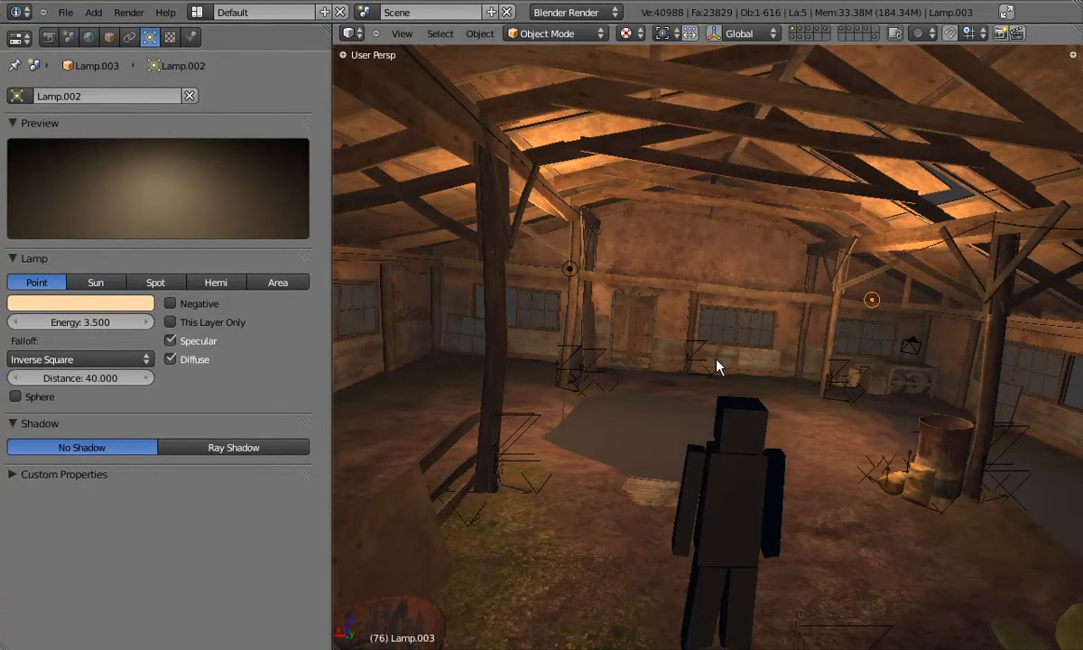
- Duplicate the selected end-room lamp along the Y axis toward the middle of the building in the top view
{"action": "key", "text": "KP_7"}
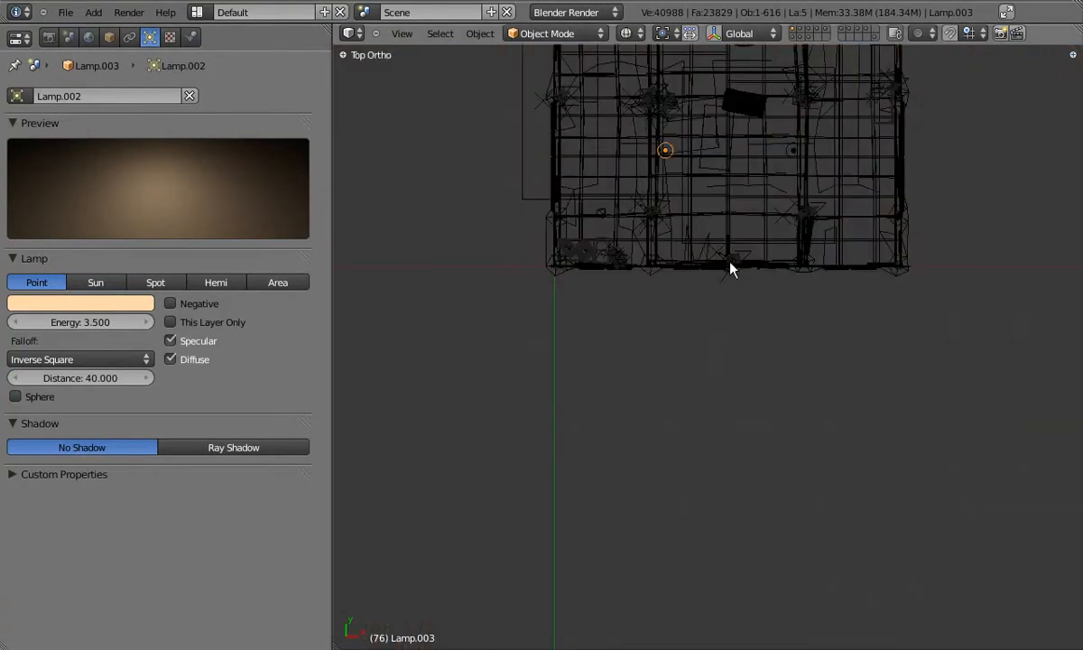
{"action": "key", "text": "shift+z"}
{"action": "mouse_move", "coordinate": [749, 189]}
{"action": "middle_mouse_down", "text": "shift"}
{"action": "mouse_move", "coordinate": [749, 326]}
{"action": "mouse_move", "coordinate": [725, 401]}
{"action": "middle_mouse_up", "text": "shift"}
{"action": "key", "text": "shift+z"}
{"action": "scroll", "coordinate": [689, 332], "scroll_direction": "down", "scroll_amount": 3}
{"action": "key", "text": "shift+d"}
{"action": "key", "text": "y"}
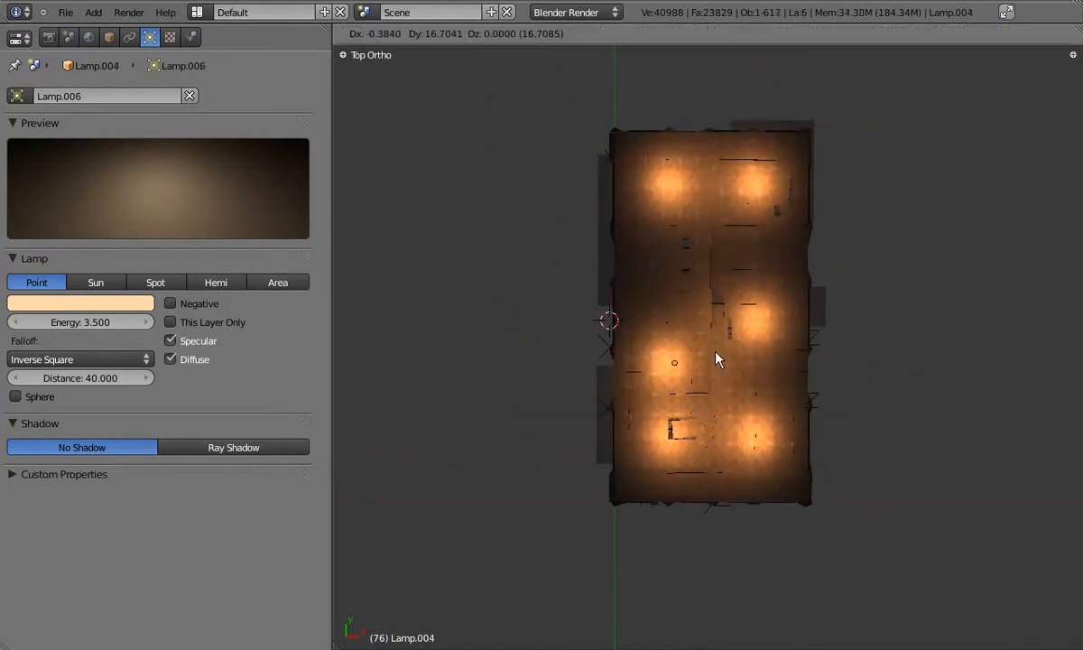
{"action": "left_click", "coordinate": [702, 322]}
- Move the copied lamp along the X axis to outside the building, beyond the side wall near the 3D cursor
{"action": "key", "text": "z"}
{"action": "scroll", "coordinate": [702, 322], "scroll_direction": "up", "scroll_amount": 3}
{"action": "key", "text": "g"}
{"action": "key", "text": "x"}
{"action": "left_click", "coordinate": [435, 332]}
- Change the outside lamp to the Hemi type and set its energy to 0.5
{"action": "scroll", "coordinate": [451, 327], "scroll_direction": "down", "scroll_amount": 5, "text": "ctrl"}
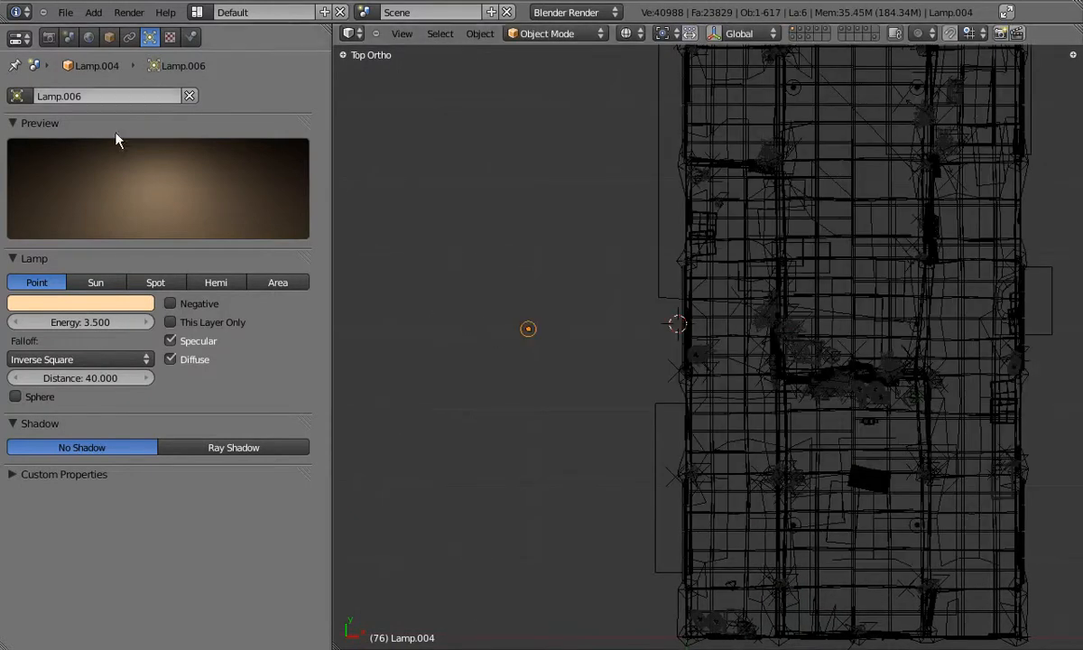
{"action": "left_click", "coordinate": [238, 285]}
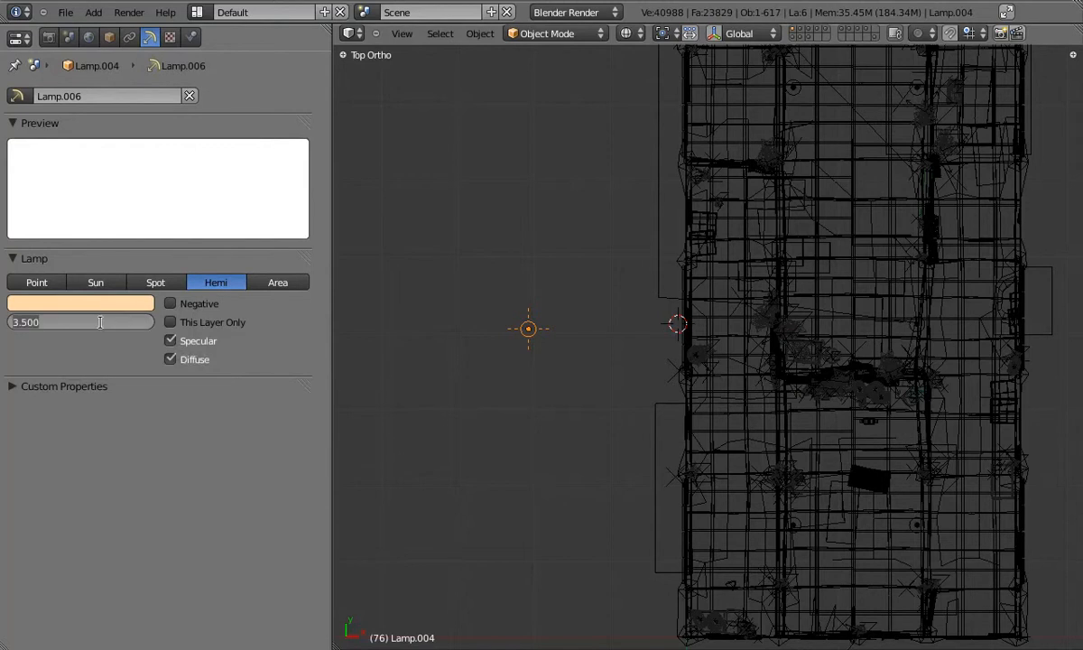
{"action": "key", "text": "Return"}
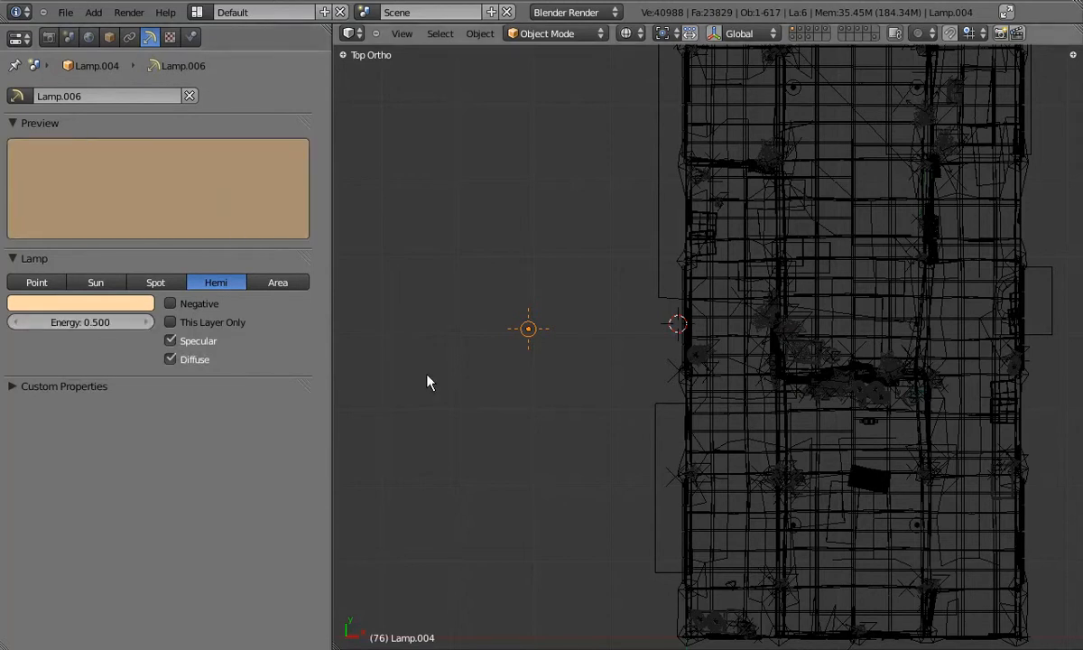
- Color the hemi lamp blue with red 0, green 0.3 and blue at its maximum
{"action": "left_click", "coordinate": [97, 305]}
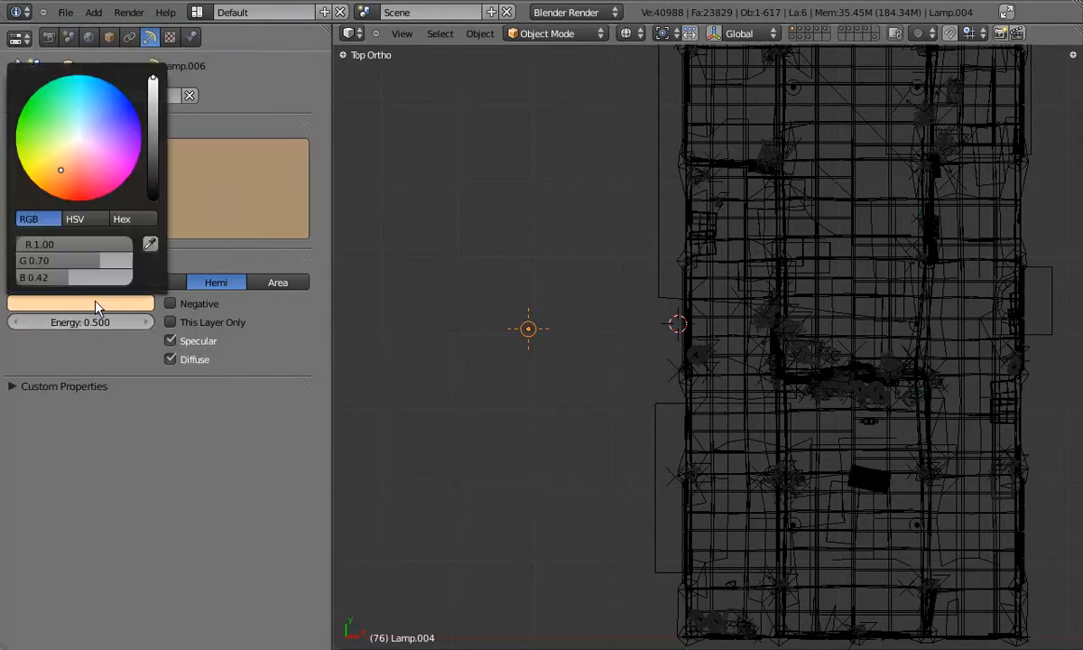
{"action": "left_click", "coordinate": [60, 244]}
{"action": "type", "text": "0"}
{"action": "key", "text": "Return"}
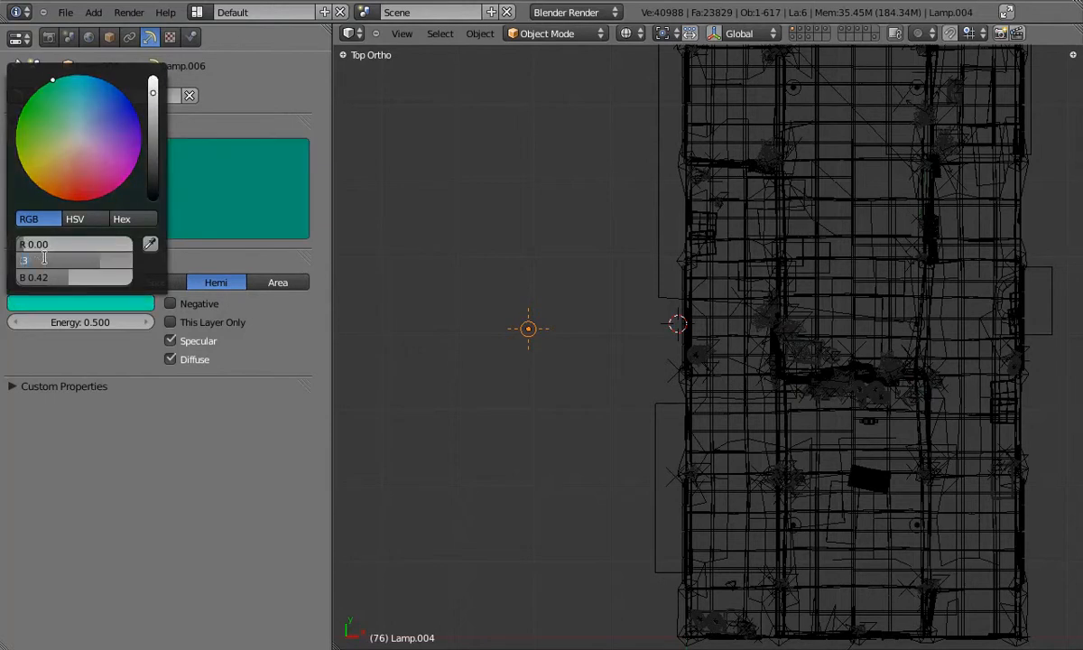
{"action": "key", "text": "Return"}
{"action": "left_click_drag", "start_coordinate": [69, 279], "coordinate": [169, 276]}
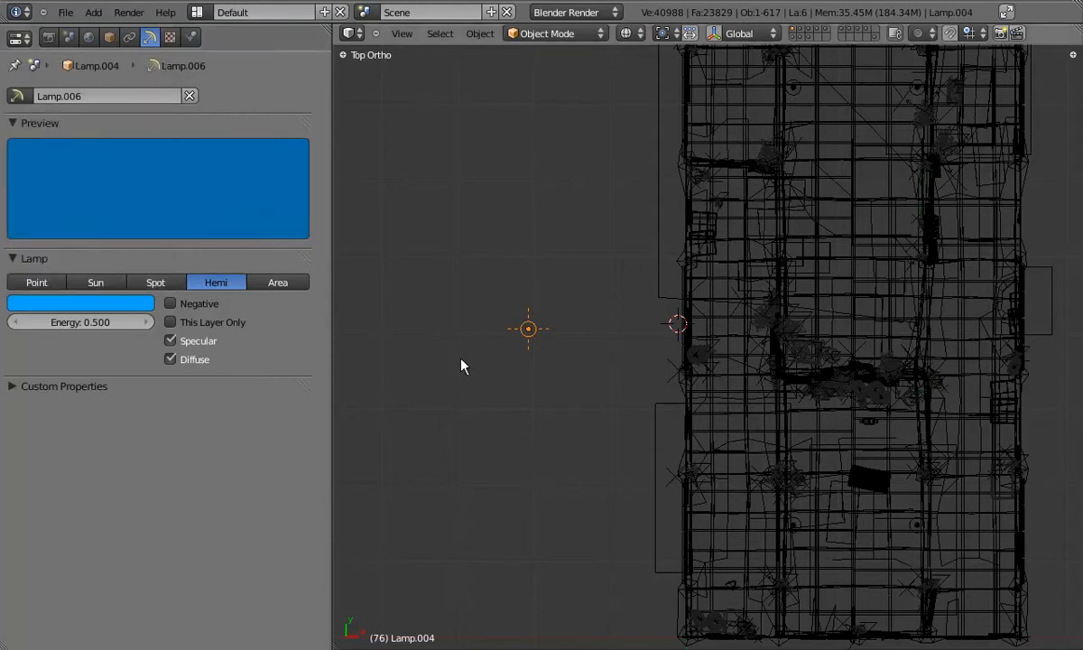
- Rotate the hemi lamp in the front view so its direction line slants upward over the building's side
{"action": "key", "text": "KP_1"}
{"action": "key", "text": "r"}
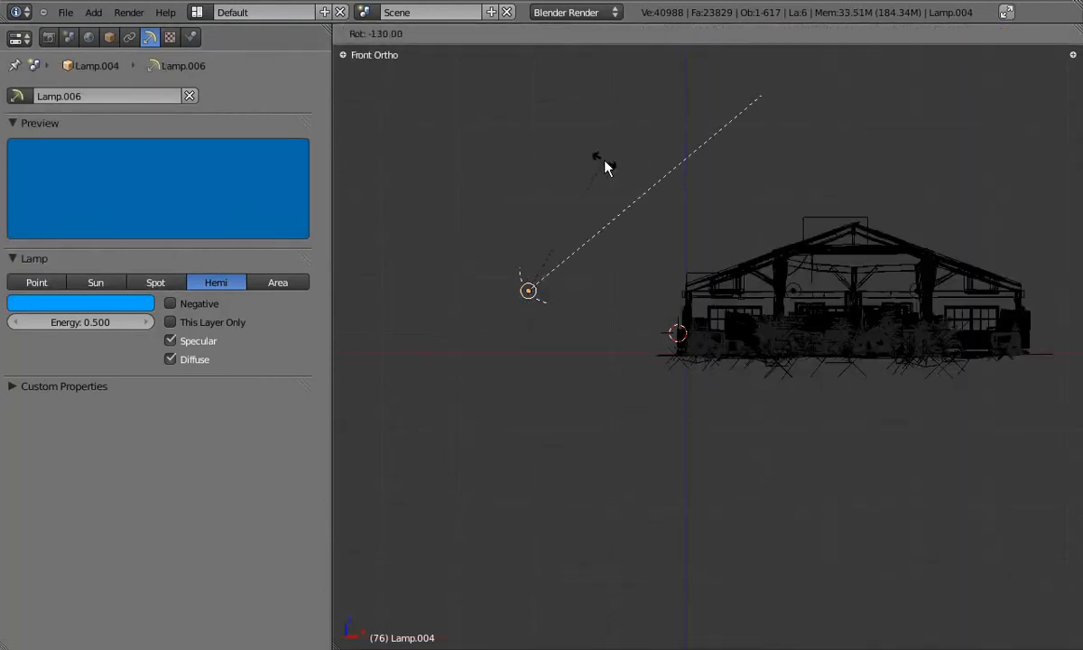
{"action": "left_click", "coordinate": [577, 166]}
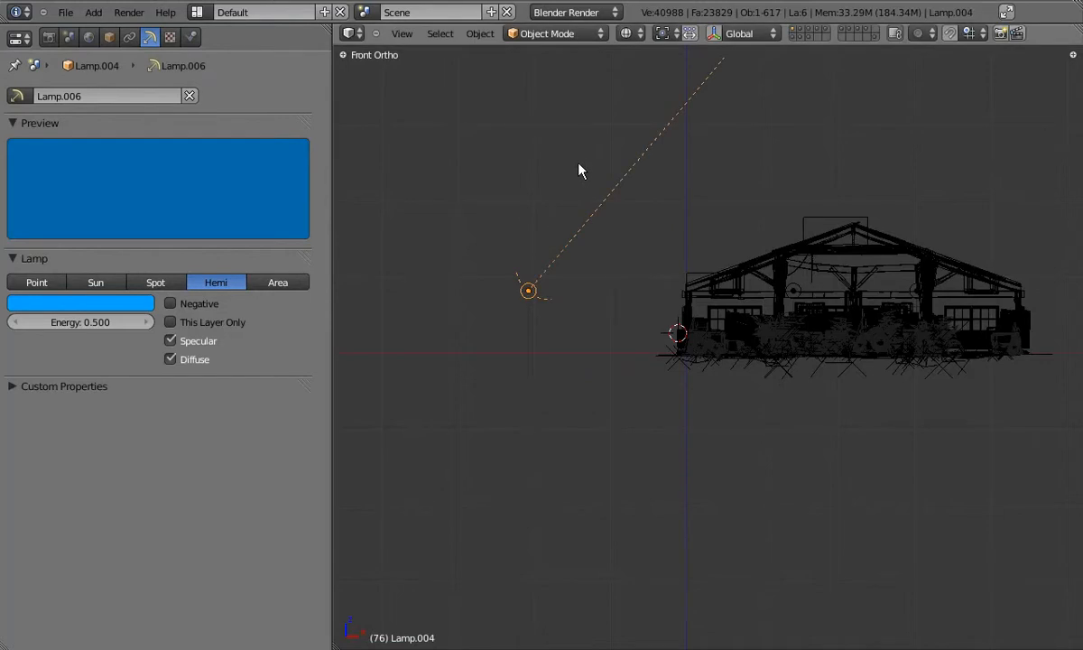
- Rotate the hemi lamp 15 degrees in the top view so it aims toward the building, and display the building textured
{"action": "key", "text": "KP_7"}
{"action": "key", "text": "r"}
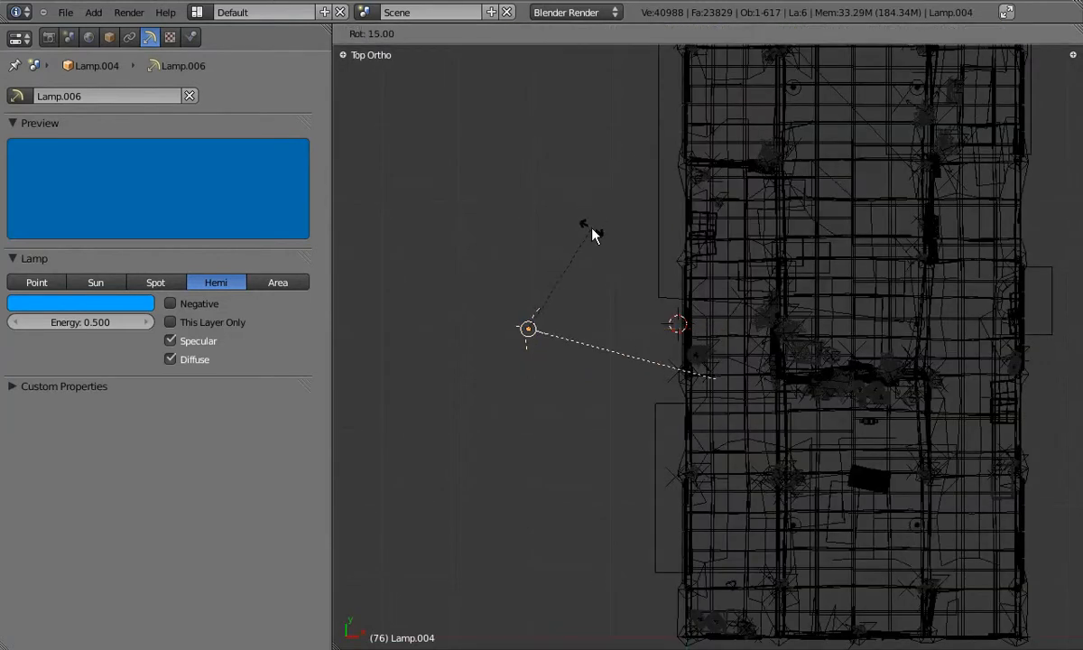
{"action": "left_click", "coordinate": [593, 234]}
{"action": "mouse_move", "coordinate": [821, 465]}
{"action": "middle_mouse_down"}
{"action": "mouse_move", "coordinate": [633, 462]}
{"action": "mouse_move", "coordinate": [658, 350]}
{"action": "middle_mouse_up"}
{"action": "key", "text": "alt+z"}
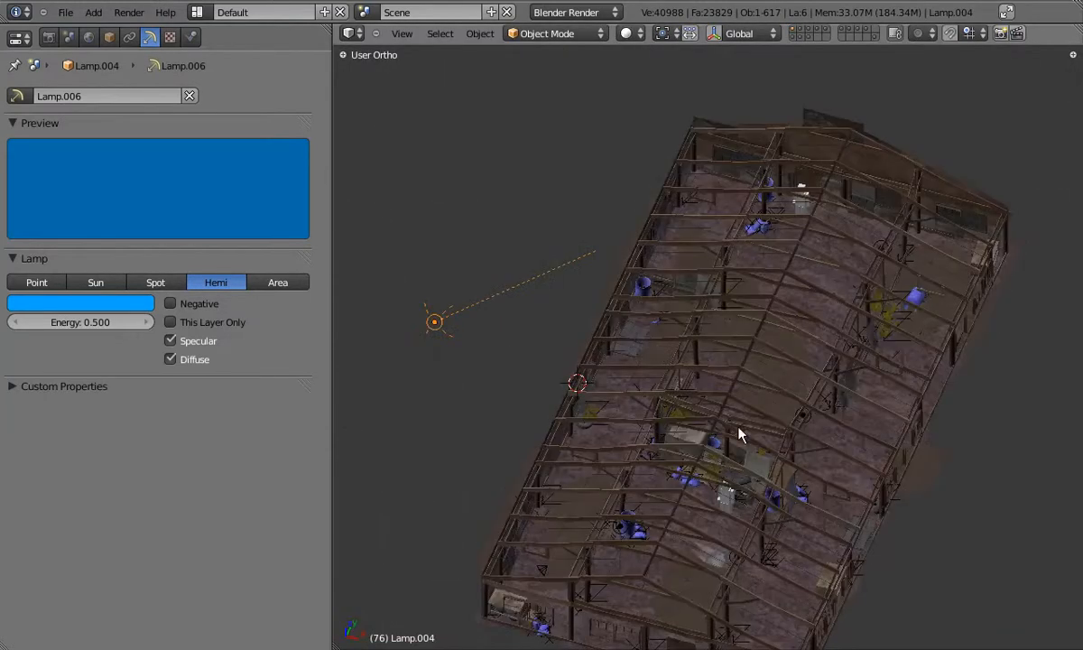
{"action": "middle_click_drag", "start_coordinate": [725, 472], "coordinate": [762, 363]}
{"action": "key", "text": "shift+z"}
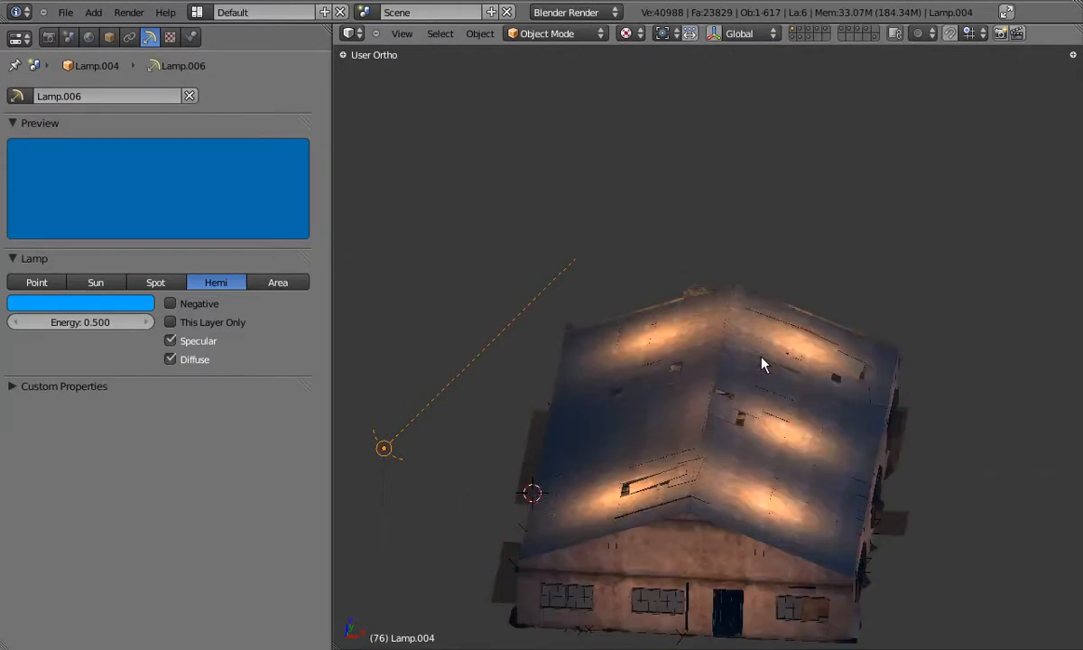
- Lower the hemi lamp's energy to 0.1 while judging its effect inside the building in perspective
{"action": "key", "text": "KP_5"}
{"action": "mouse_move", "coordinate": [762, 364]}
{"action": "middle_mouse_down"}
{"action": "mouse_move", "coordinate": [750, 384]}
{"action": "mouse_move", "coordinate": [767, 177]}
{"action": "middle_mouse_up"}
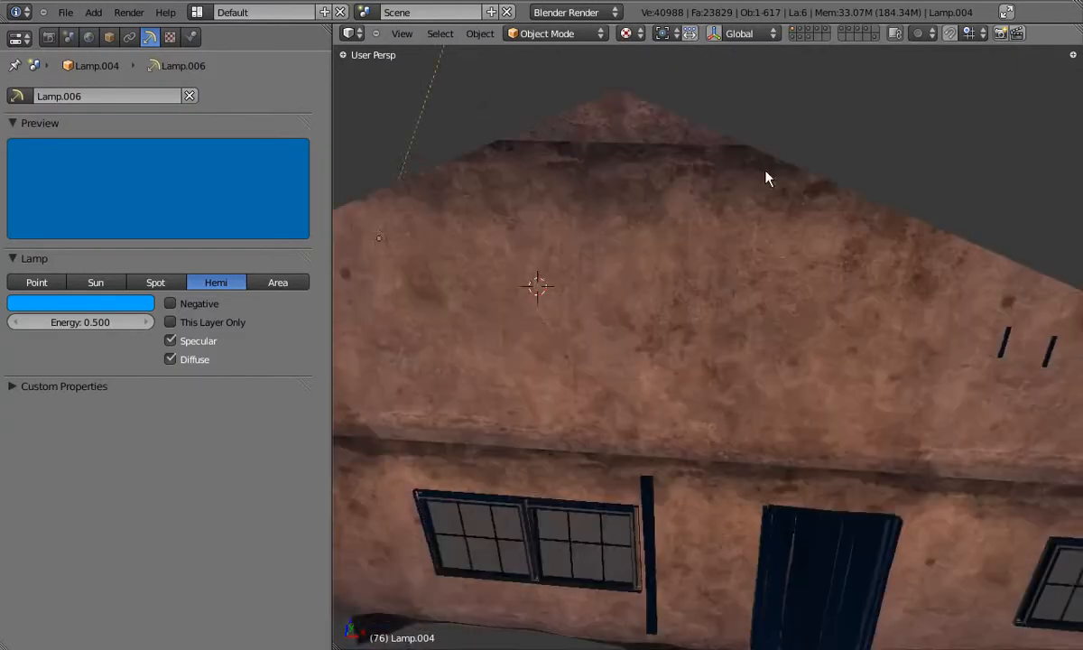
{"action": "scroll", "coordinate": [722, 327], "scroll_direction": "up", "scroll_amount": 7}
{"action": "mouse_move", "coordinate": [763, 326]}
{"action": "middle_mouse_down"}
{"action": "mouse_move", "coordinate": [752, 324]}
{"action": "mouse_move", "coordinate": [783, 357]}
{"action": "mouse_move", "coordinate": [773, 332]}
{"action": "mouse_move", "coordinate": [763, 335]}
{"action": "middle_mouse_up"}
{"action": "scroll", "coordinate": [727, 322], "scroll_direction": "up", "scroll_amount": 2}
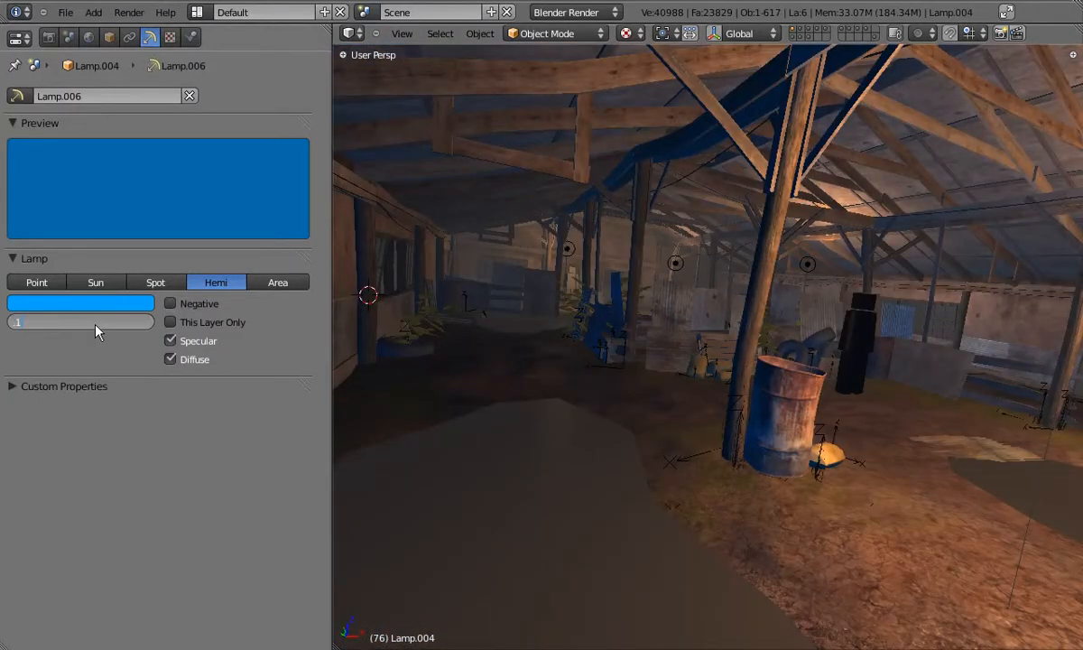
{"action": "key", "text": "Return"}
{"action": "scroll", "coordinate": [602, 336], "scroll_direction": "up", "scroll_amount": 4}
{"action": "mouse_move", "coordinate": [606, 351]}
{"action": "middle_mouse_down"}
{"action": "mouse_move", "coordinate": [638, 367]}
{"action": "mouse_move", "coordinate": [596, 361]}
{"action": "middle_mouse_up"}
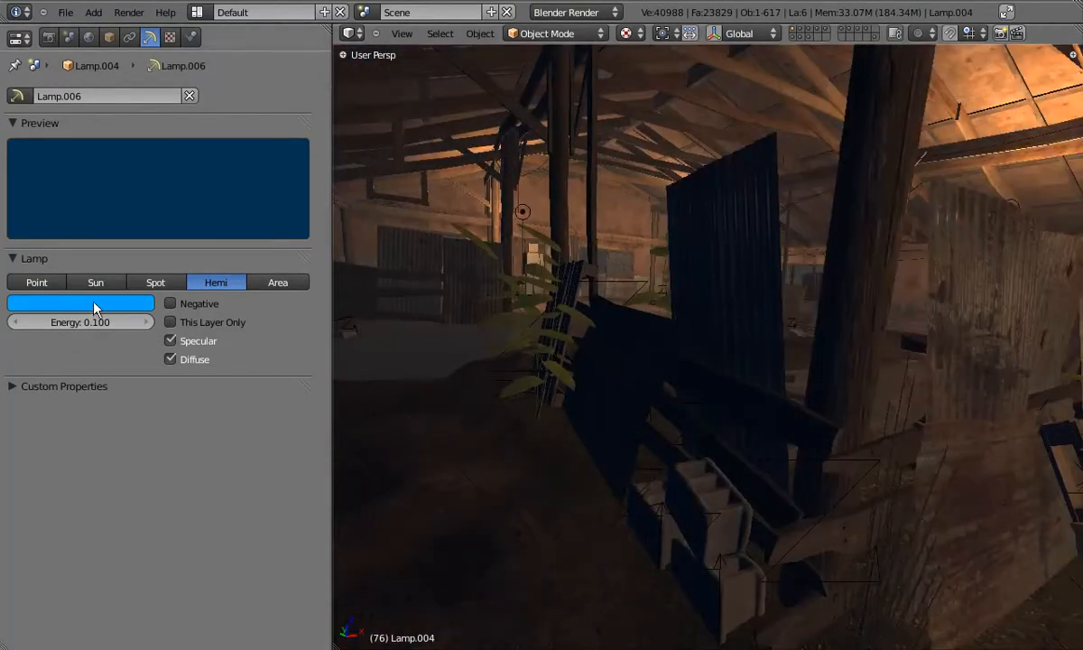
- Lighten the hemi lamp's blue to about red 0.19, green 0.53 and blue 1.00
{"action": "left_click", "coordinate": [81, 302]}
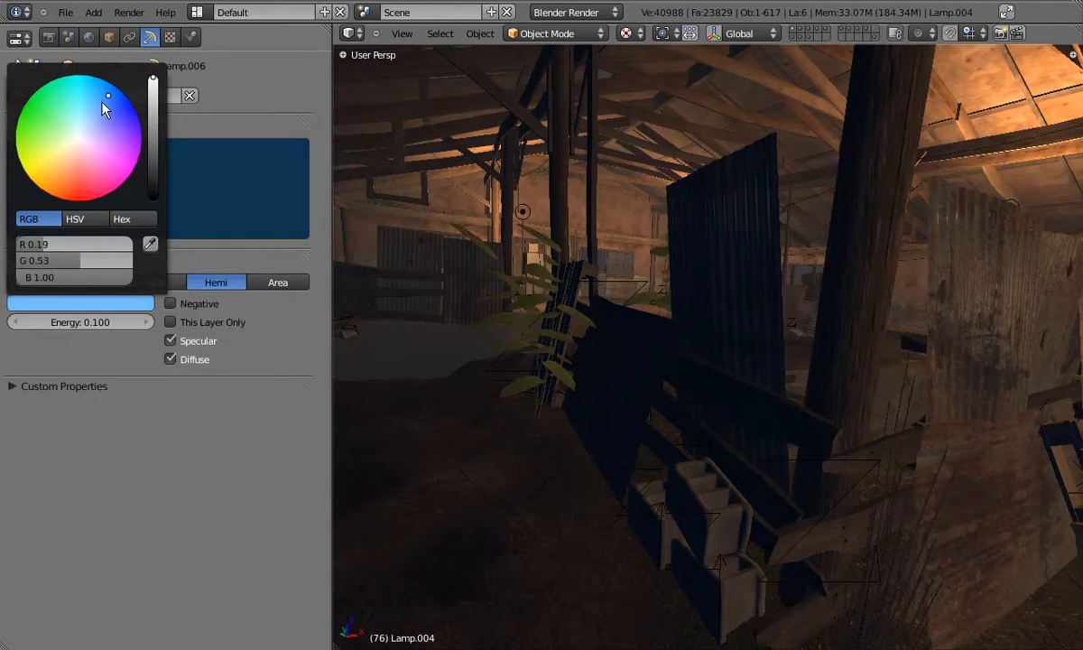
{"action": "left_click", "coordinate": [102, 102]}
{"action": "middle_click_drag", "start_coordinate": [706, 372], "coordinate": [749, 326]}
- Enable Z transparency on the material of the flat grey puddle on the dirt floor
{"action": "right_click", "coordinate": [560, 378]}
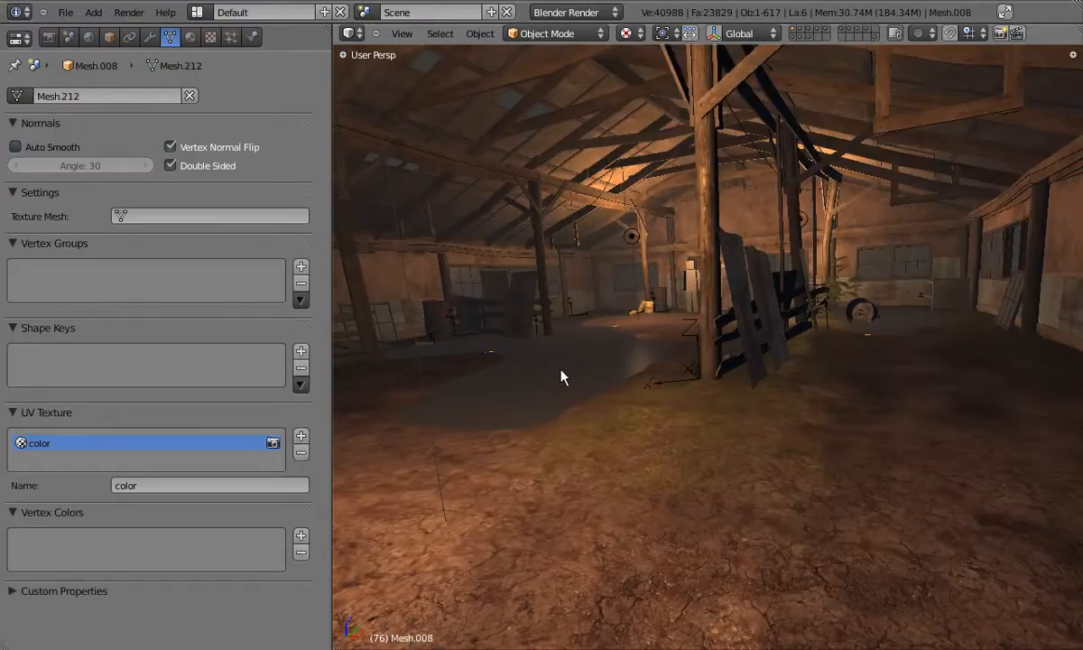
{"action": "left_click", "coordinate": [189, 37]}
{"action": "scroll", "coordinate": [247, 476], "scroll_direction": "down", "scroll_amount": 10}
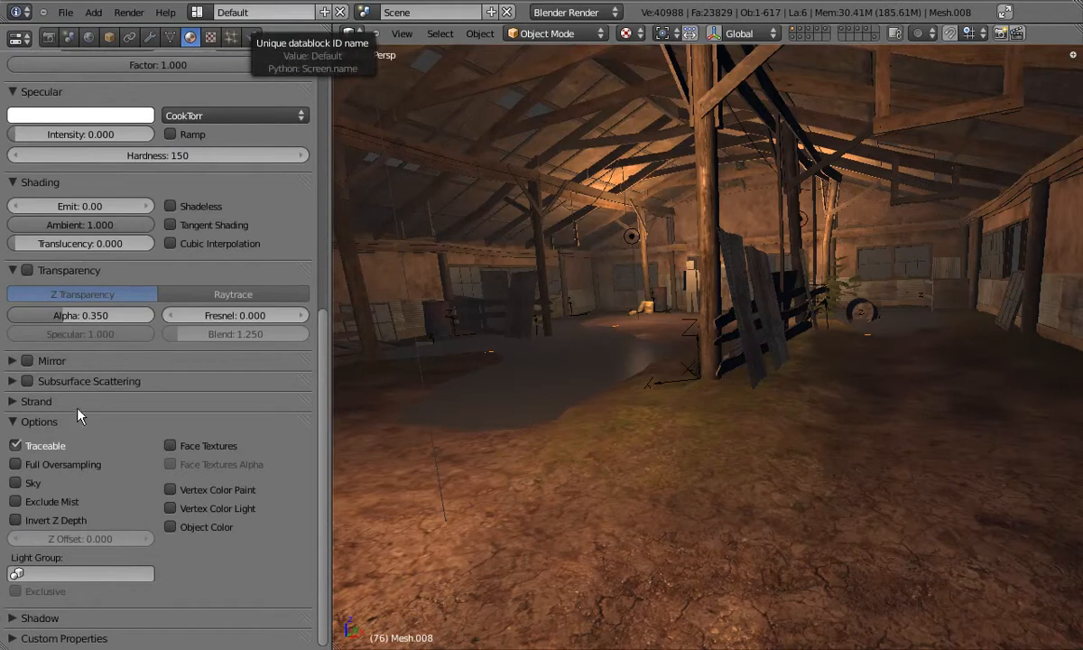
{"action": "scroll", "coordinate": [108, 413], "scroll_direction": "up", "scroll_amount": 1}
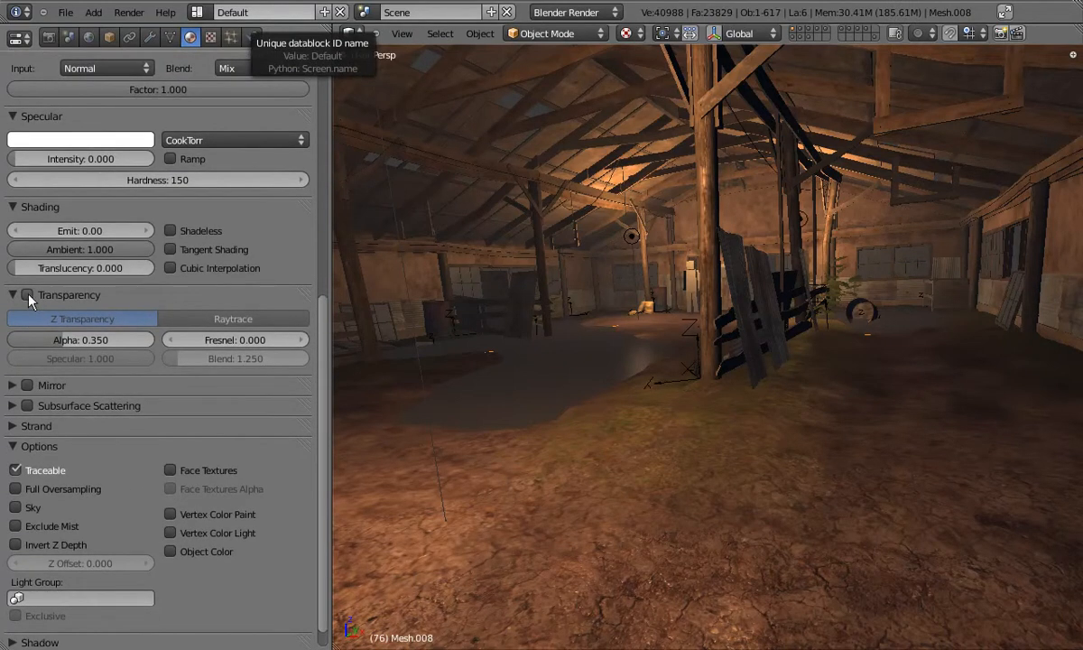
{"action": "left_click", "coordinate": [28, 295]}
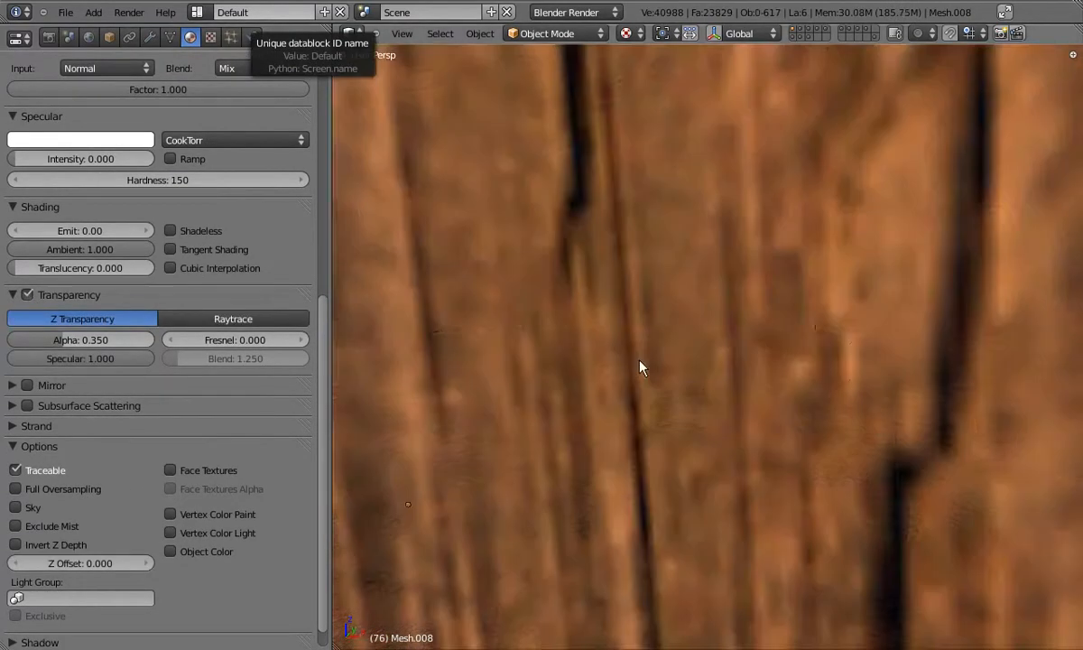
{"action": "middle_click_drag", "start_coordinate": [639, 361], "coordinate": [667, 448]}
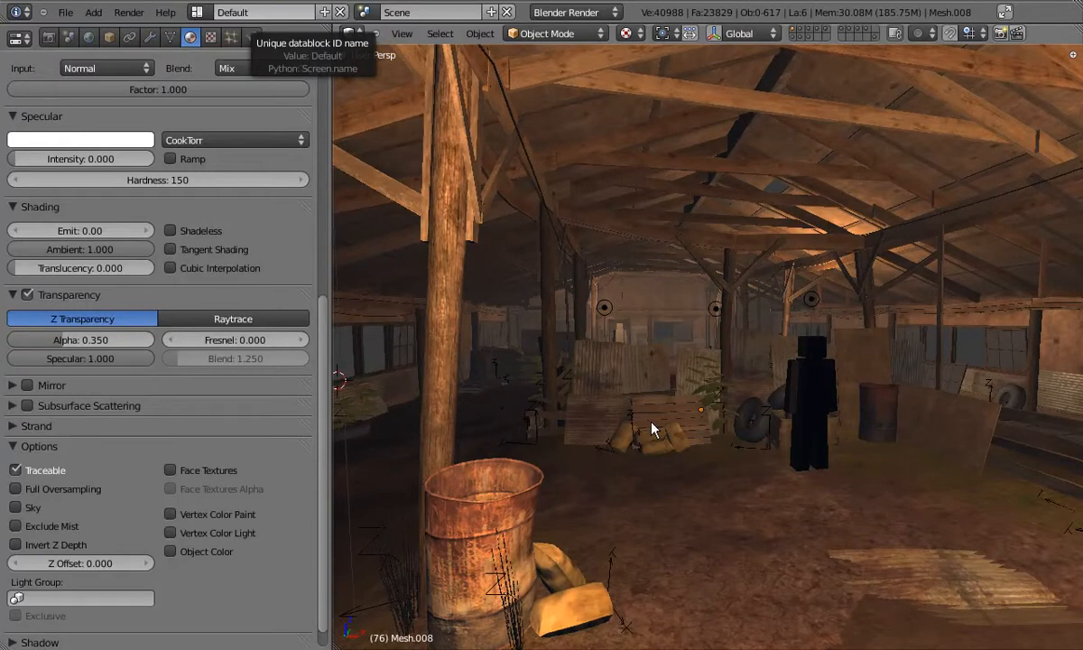
{"action": "middle_click_drag", "start_coordinate": [599, 397], "coordinate": [695, 284]}
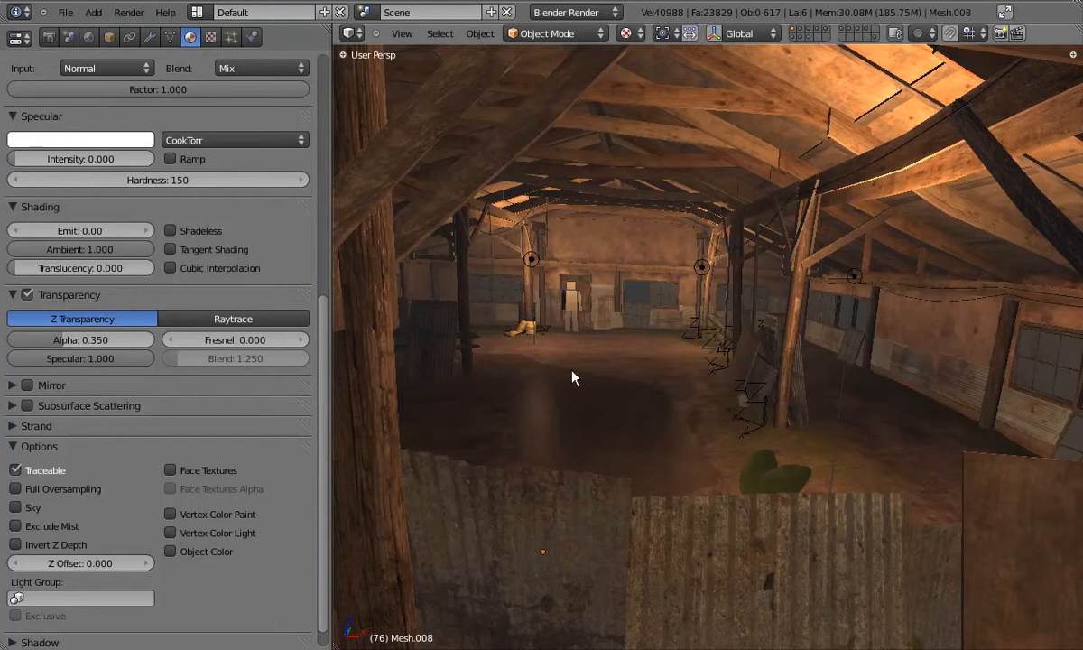
- Place the 3D cursor outside the building near the hemi lamp in the top wireframe view
{"action": "key", "text": "KP_7"}
{"action": "key", "text": "KP_5"}
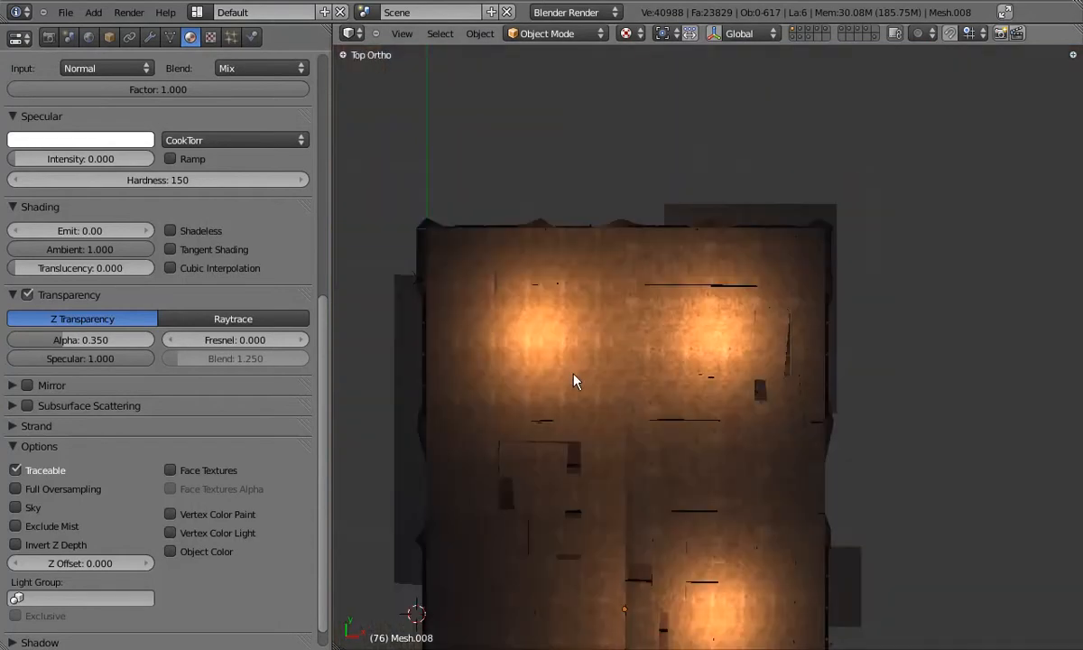
{"action": "scroll", "coordinate": [572, 371], "scroll_direction": "down", "scroll_amount": 4}
{"action": "key", "text": "z"}
{"action": "mouse_move", "coordinate": [589, 409]}
{"action": "middle_mouse_down", "text": "shift"}
{"action": "mouse_move", "coordinate": [643, 334]}
{"action": "mouse_move", "coordinate": [704, 324]}
{"action": "middle_mouse_up", "text": "shift"}
{"action": "key", "text": "z"}
{"action": "key", "text": "z"}
{"action": "middle_click_drag", "start_coordinate": [703, 326], "coordinate": [701, 325]}
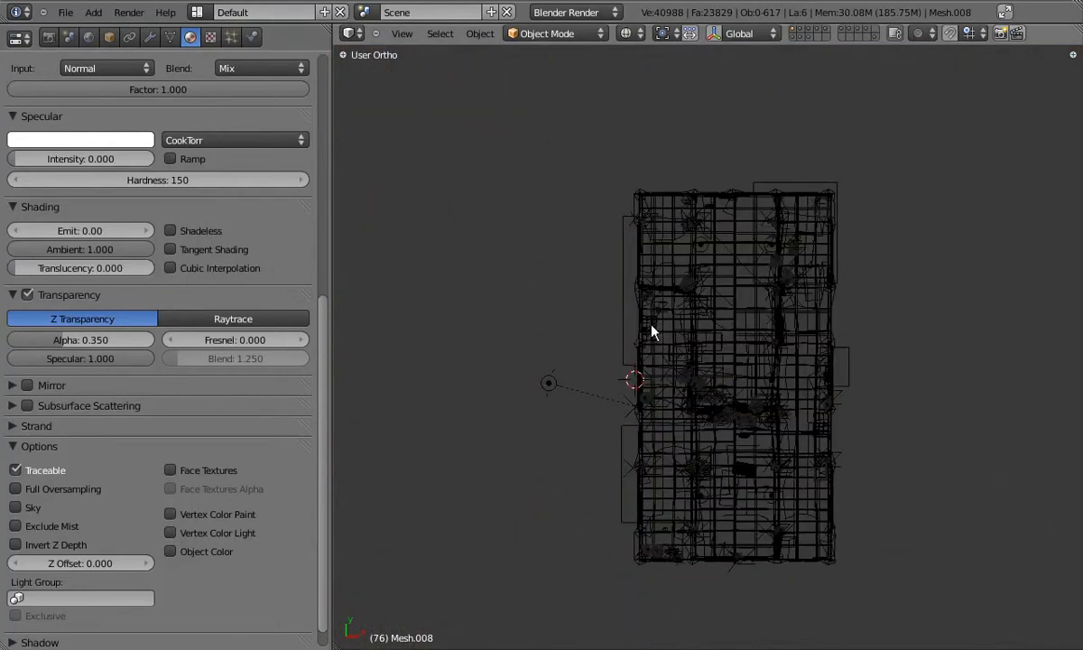
{"action": "left_click", "coordinate": [552, 330]}
{"action": "key", "text": "KP_7"}
{"action": "key", "text": "shift+a"}
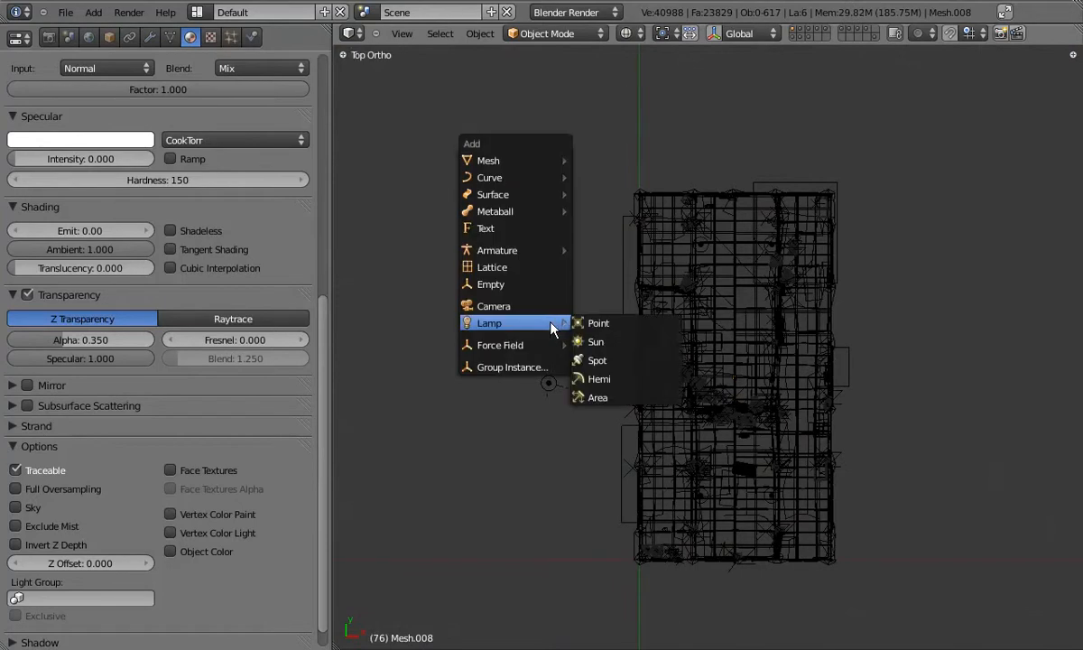
{"action": "key", "text": "Escape"}
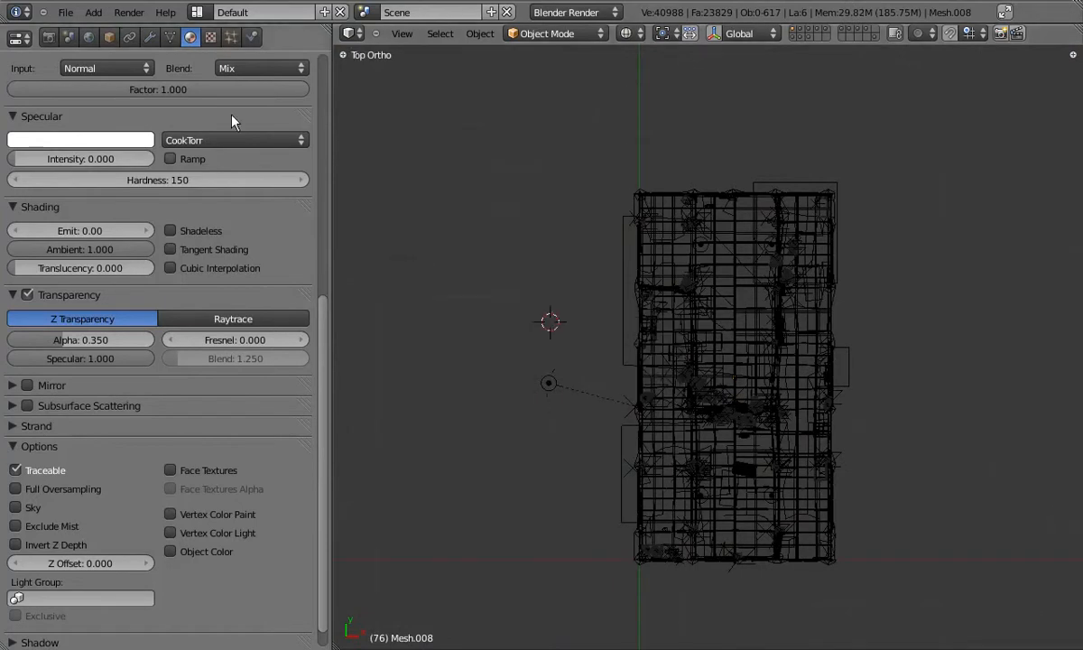
- Link the light group from lights.blend in the tutorial's blends\props folder
{"action": "key", "text": "shift+F1"}
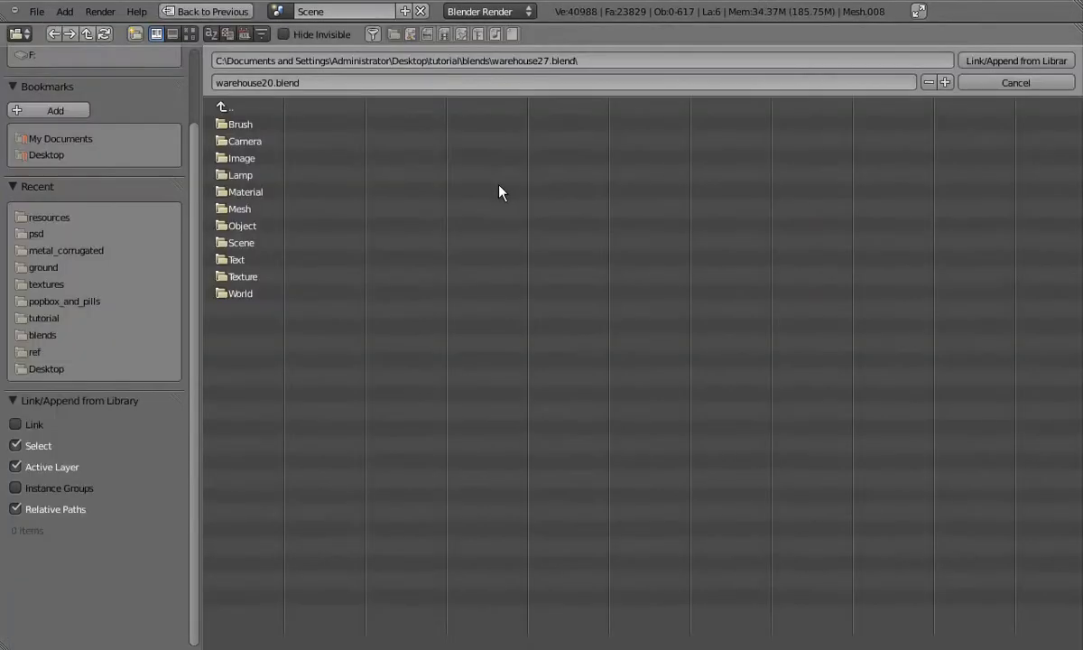
{"action": "left_click", "coordinate": [224, 108]}
{"action": "left_click", "coordinate": [237, 109]}
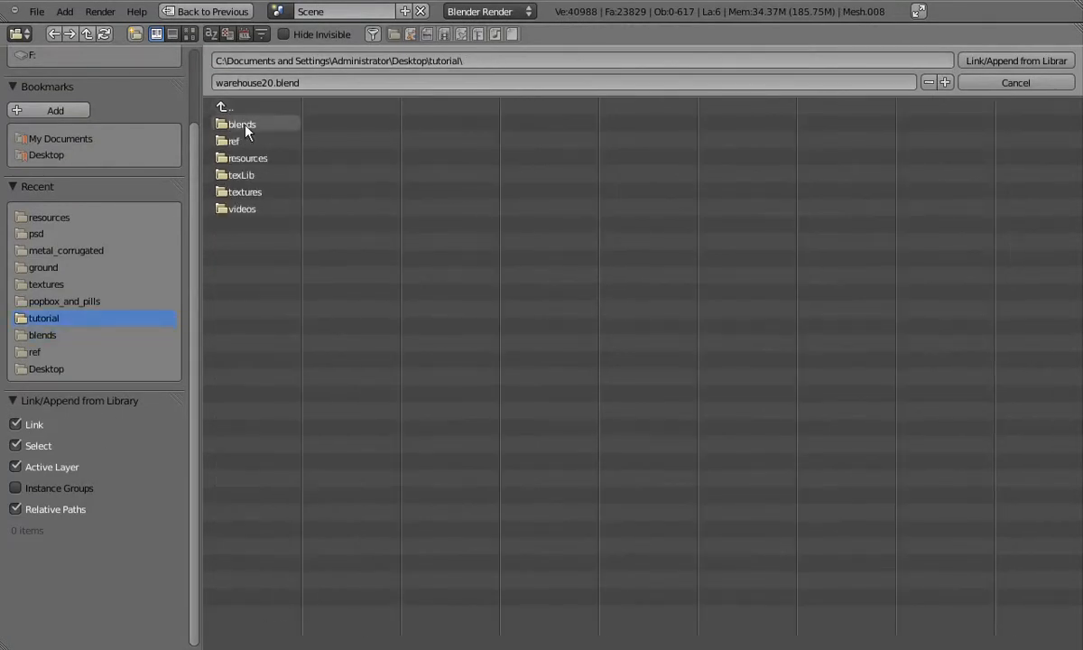
{"action": "left_click", "coordinate": [239, 122]}
{"action": "left_click", "coordinate": [244, 125]}
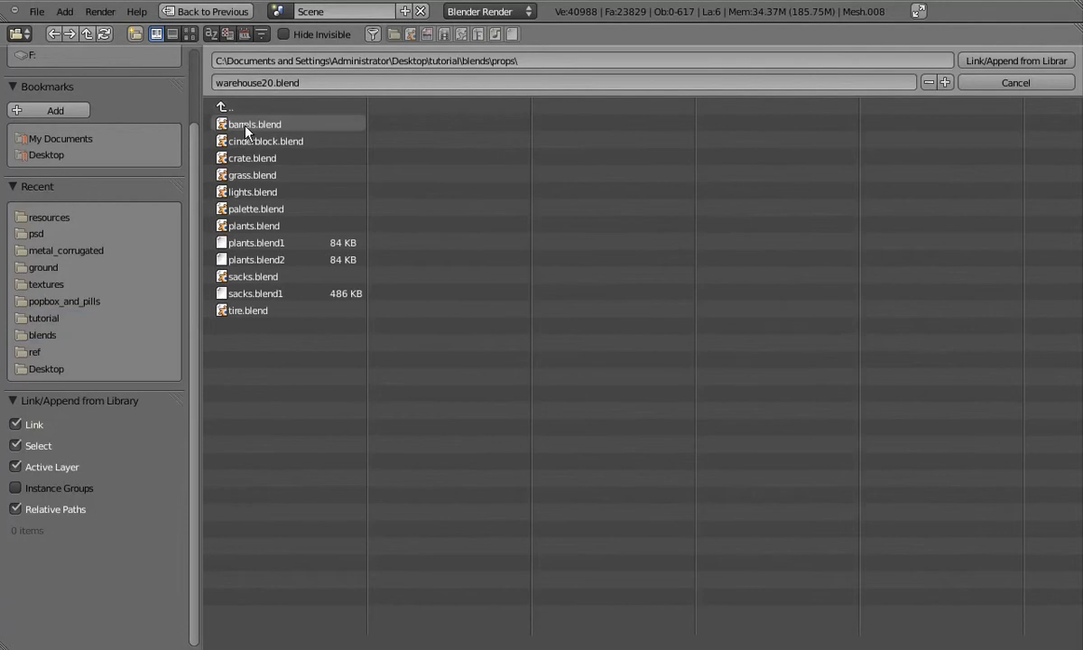
{"action": "left_click", "coordinate": [253, 191]}
{"action": "left_click", "coordinate": [246, 143]}
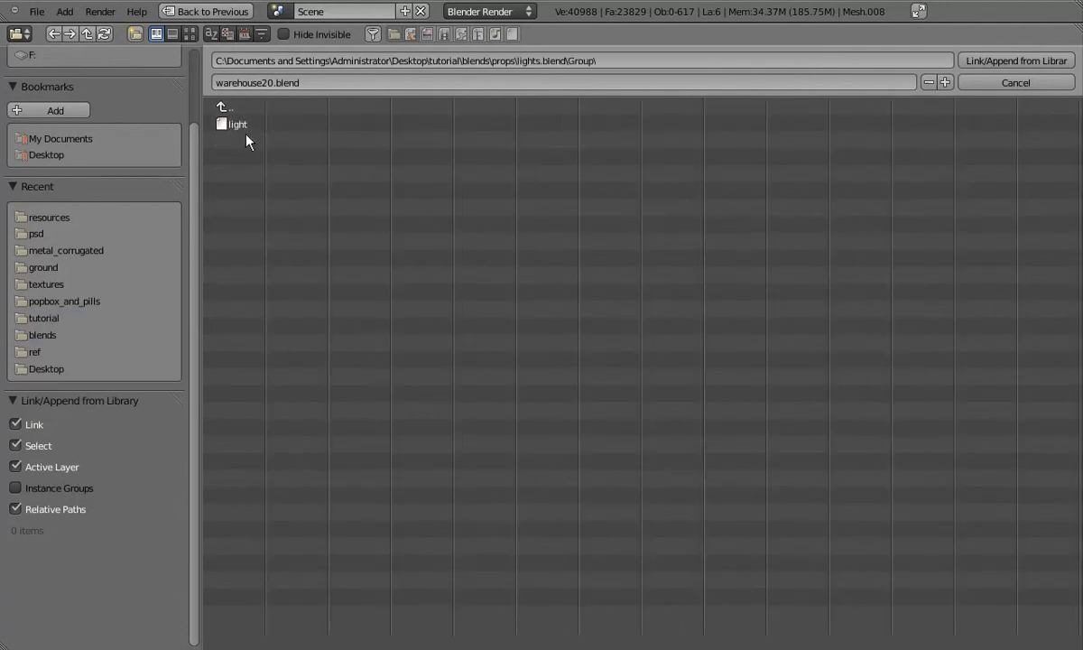
{"action": "double_click", "coordinate": [240, 127]}
- Add an instance of the light group and move it inside the building in the top view
{"action": "scroll", "coordinate": [641, 369], "scroll_direction": "up", "scroll_amount": 2}
{"action": "key", "text": "shift+a"}
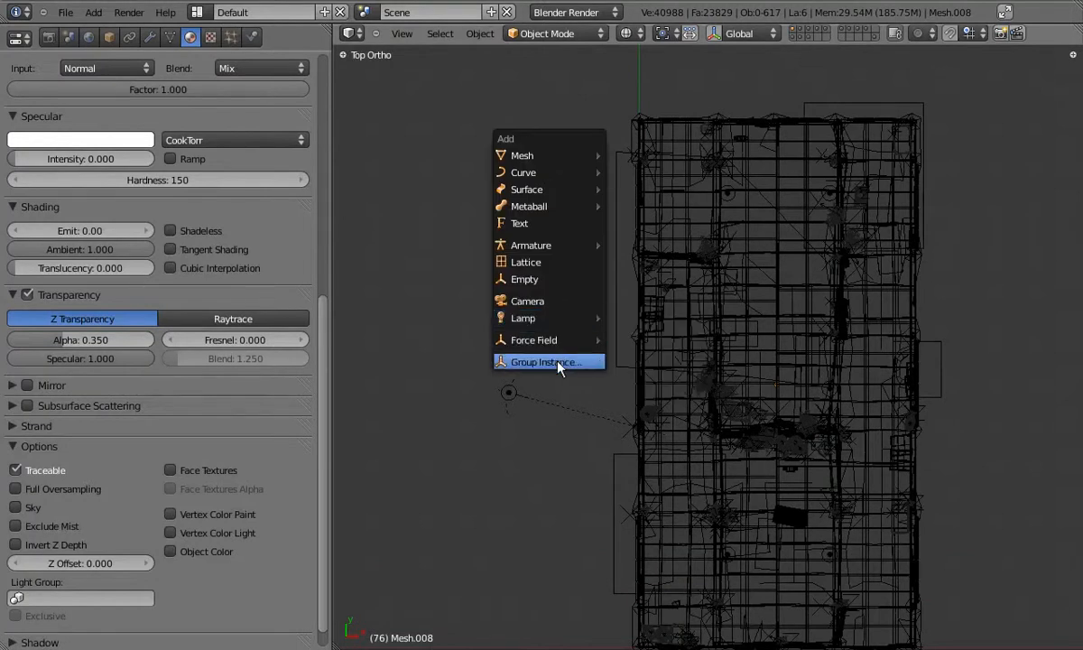
{"action": "left_click", "coordinate": [563, 435]}
{"action": "left_click", "coordinate": [630, 508]}
{"action": "key", "text": "g"}
{"action": "left_click", "coordinate": [804, 398]}
- Scale the oversized light instance down in the front view
{"action": "key", "text": "KP_1"}
{"action": "scroll", "coordinate": [803, 398], "scroll_direction": "up", "scroll_amount": 10}
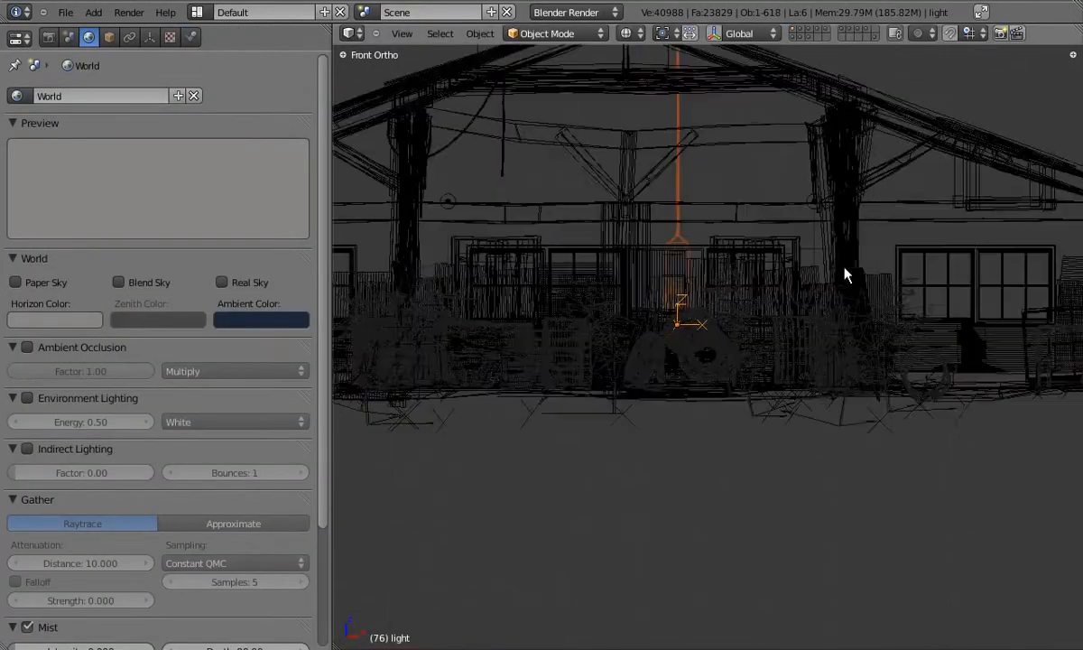
{"action": "key", "text": "s"}
{"action": "left_click", "coordinate": [650, 379]}
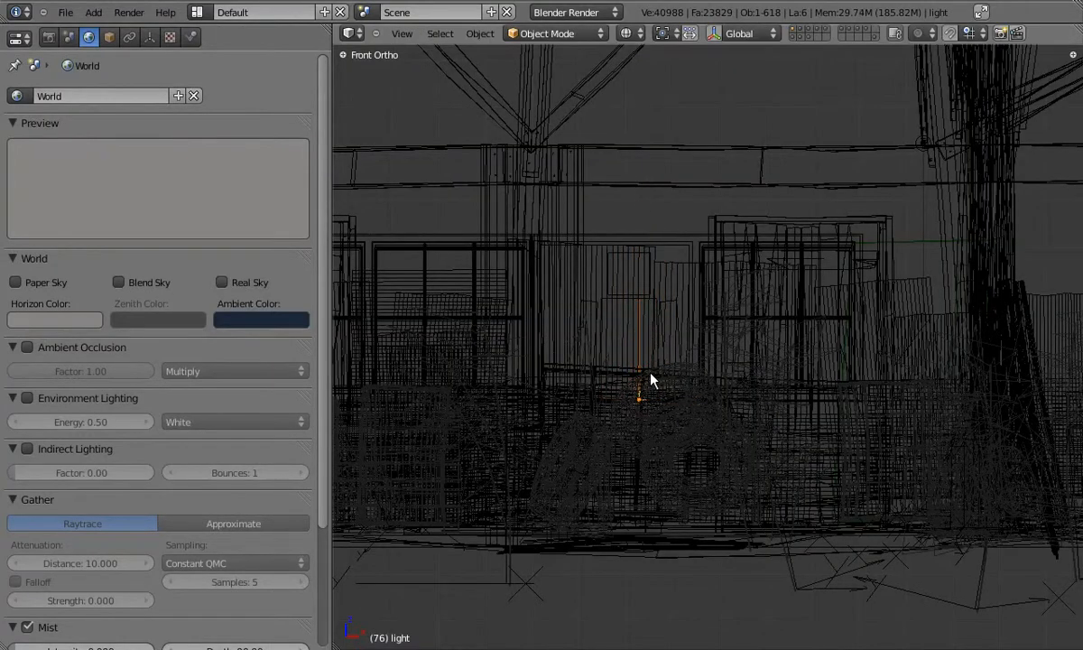
- Move the light instance along the Y axis toward the human reference figure in solid perspective view
{"action": "key", "text": "KP_5"}
{"action": "key", "text": "z"}
{"action": "mouse_move", "coordinate": [496, 445]}
{"action": "middle_mouse_down", "text": "shift"}
{"action": "mouse_move", "coordinate": [575, 439]}
{"action": "mouse_move", "coordinate": [821, 462]}
{"action": "mouse_move", "coordinate": [785, 378]}
{"action": "mouse_move", "coordinate": [924, 435]}
{"action": "mouse_move", "coordinate": [477, 367]}
{"action": "middle_mouse_up", "text": "shift"}
{"action": "scroll", "coordinate": [821, 462], "scroll_direction": "down", "scroll_amount": 6}
{"action": "key", "text": "g"}
{"action": "key", "text": "y"}
{"action": "left_click", "coordinate": [881, 346]}
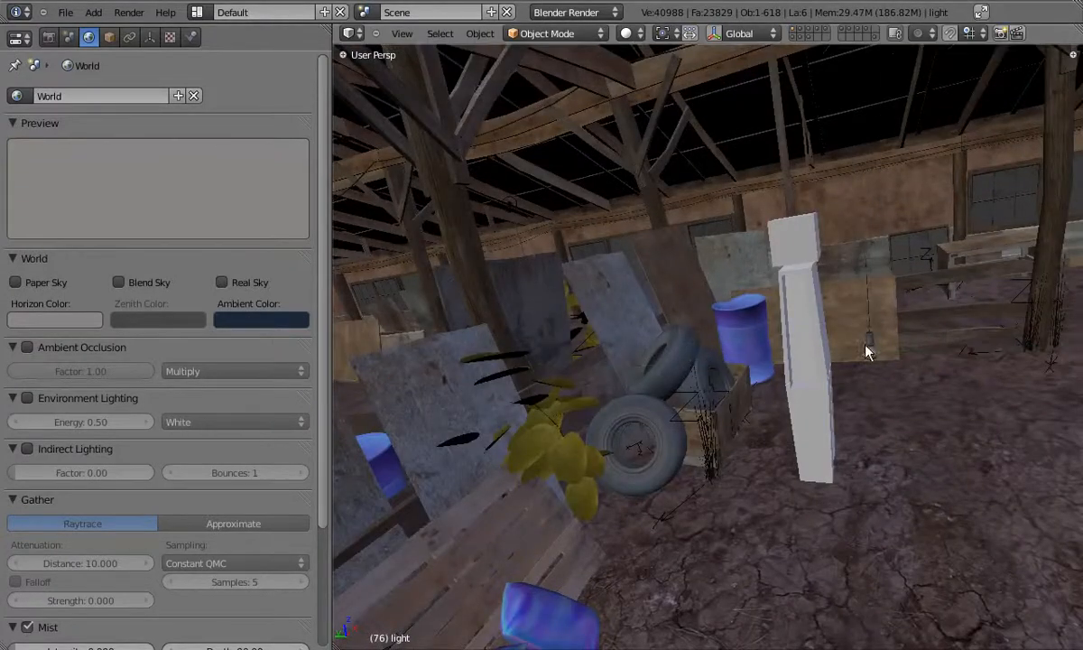
- Scale the light bulb to suit the human figure and move it along Z to the figure's shoulder height
{"action": "middle_click_drag", "start_coordinate": [880, 349], "coordinate": [764, 353]}
{"action": "scroll", "coordinate": [873, 338], "scroll_direction": "up", "scroll_amount": 1}
{"action": "scroll", "coordinate": [873, 343], "scroll_direction": "up", "scroll_amount": 3}
{"action": "middle_click_drag", "start_coordinate": [873, 343], "coordinate": [913, 310]}
{"action": "scroll", "coordinate": [822, 430], "scroll_direction": "down", "scroll_amount": 2}
{"action": "key", "text": "s"}
{"action": "key", "text": "g"}
{"action": "key", "text": "z"}
{"action": "left_click", "coordinate": [885, 199]}
{"action": "middle_click_drag", "start_coordinate": [885, 199], "coordinate": [813, 316]}
{"action": "key", "text": "s"}
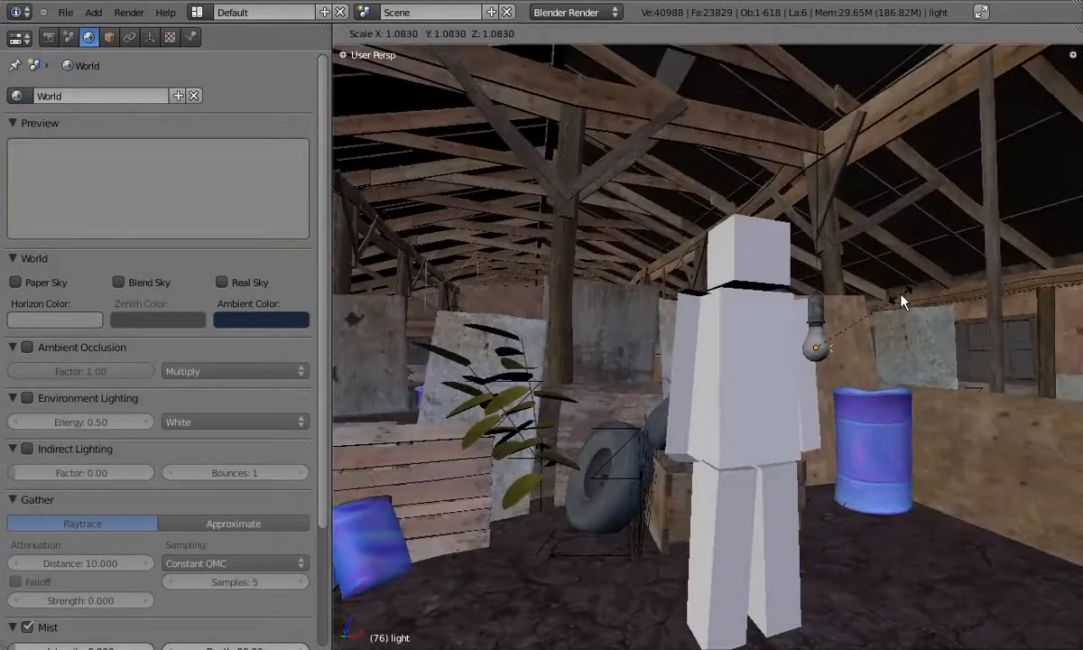
{"action": "middle_click_drag", "start_coordinate": [894, 299], "coordinate": [574, 403]}
- Raise the light about 4.5 units along Z in the right view, and shift it along X in the front view
{"action": "key", "text": "z"}
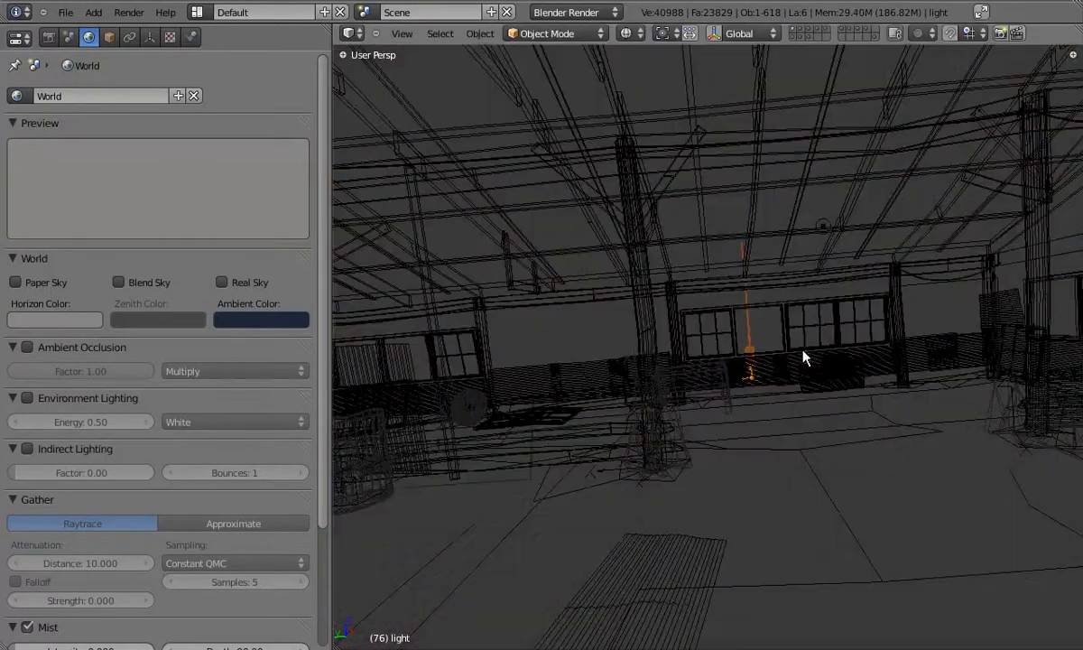
{"action": "key", "text": "KP_3"}
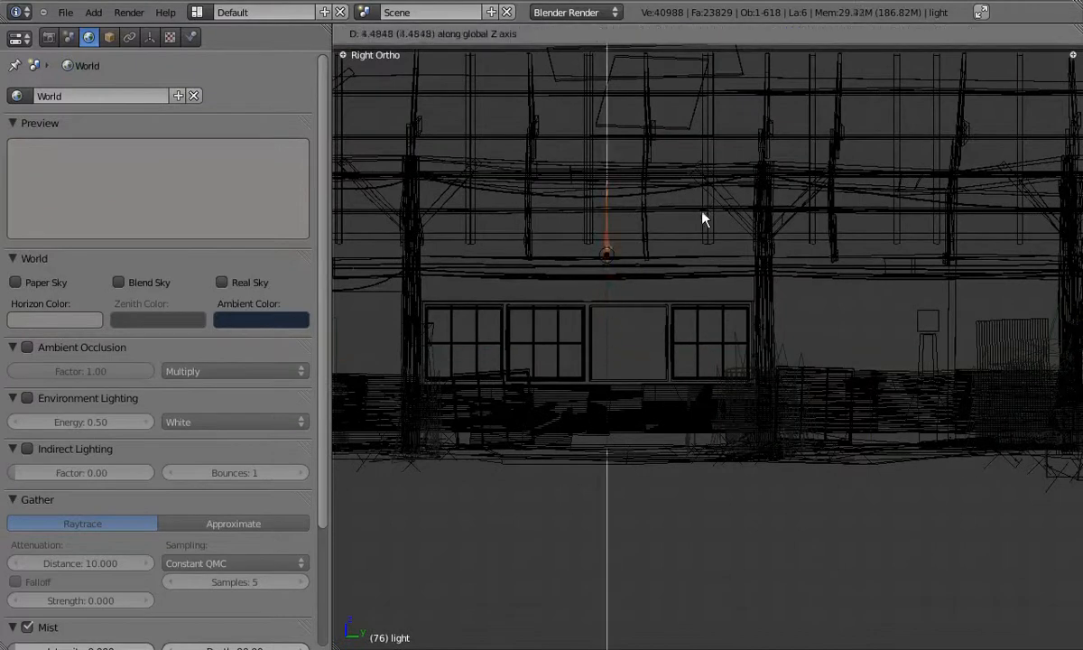
{"action": "left_click", "coordinate": [705, 239]}
{"action": "key", "text": "KP_1"}
{"action": "key", "text": "g"}
{"action": "key", "text": "x"}
{"action": "left_click", "coordinate": [840, 275]}
- Adjust the light's position along the X and Y axes in perspective to bring it beneath a roof beam
{"action": "key", "text": "KP_5"}
{"action": "key", "text": "z"}
{"action": "mouse_move", "coordinate": [738, 235]}
{"action": "middle_mouse_down"}
{"action": "mouse_move", "coordinate": [764, 187]}
{"action": "mouse_move", "coordinate": [788, 211]}
{"action": "mouse_move", "coordinate": [771, 242]}
{"action": "mouse_move", "coordinate": [661, 257]}
{"action": "mouse_move", "coordinate": [697, 240]}
{"action": "middle_mouse_up"}
{"action": "key", "text": "g"}
{"action": "key", "text": "x"}
{"action": "left_click", "coordinate": [790, 207]}
{"action": "key", "text": "g"}
{"action": "key", "text": "y"}
{"action": "left_click", "coordinate": [783, 229]}
- Adjust the hanging bulb's height in the textured view and shift it about 0.92 units along X
{"action": "key", "text": "alt+z"}
{"action": "mouse_move", "coordinate": [708, 350]}
{"action": "middle_mouse_down"}
{"action": "mouse_move", "coordinate": [708, 316]}
{"action": "mouse_move", "coordinate": [437, 316]}
{"action": "mouse_move", "coordinate": [460, 297]}
{"action": "mouse_move", "coordinate": [707, 295]}
{"action": "mouse_move", "coordinate": [574, 312]}
{"action": "middle_mouse_up"}
{"action": "key", "text": "g"}
{"action": "key", "text": "z"}
{"action": "left_click", "coordinate": [681, 225]}
{"action": "middle_click_drag", "start_coordinate": [681, 224], "coordinate": [646, 249]}
{"action": "key", "text": "g"}
{"action": "key", "text": "x"}
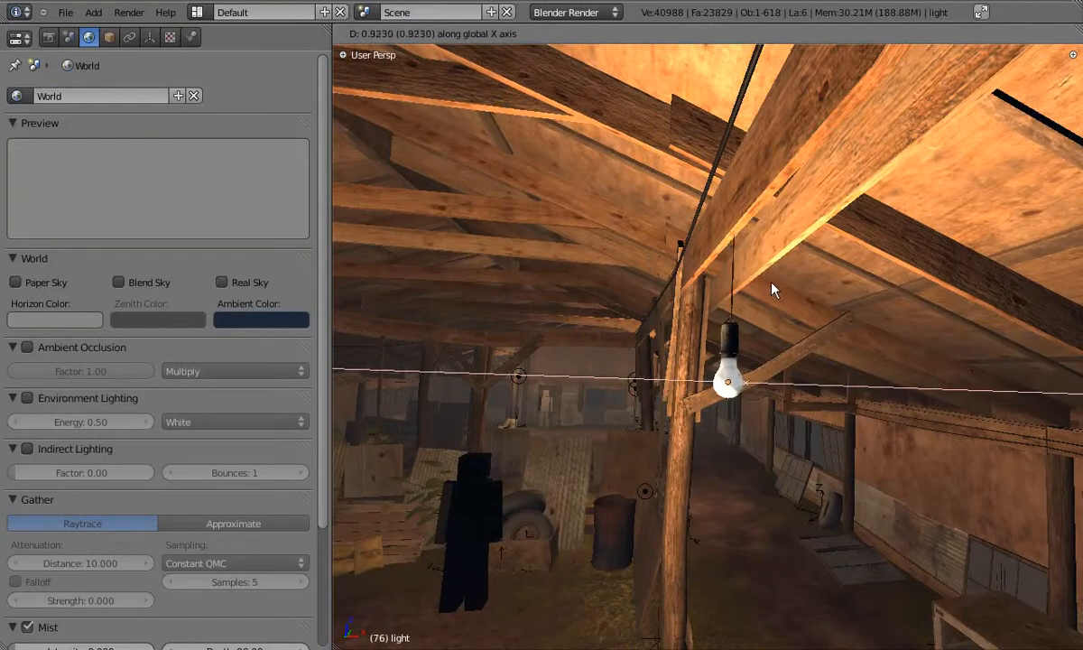
{"action": "left_click", "coordinate": [778, 287]}
- Lower the hanging bulb about 0.56 units along Z and fine-tune its position along X at the beam
{"action": "mouse_move", "coordinate": [778, 287]}
{"action": "middle_mouse_down"}
{"action": "mouse_move", "coordinate": [684, 316]}
{"action": "mouse_move", "coordinate": [798, 295]}
{"action": "middle_mouse_up"}
{"action": "key", "text": "g"}
{"action": "key", "text": "z"}
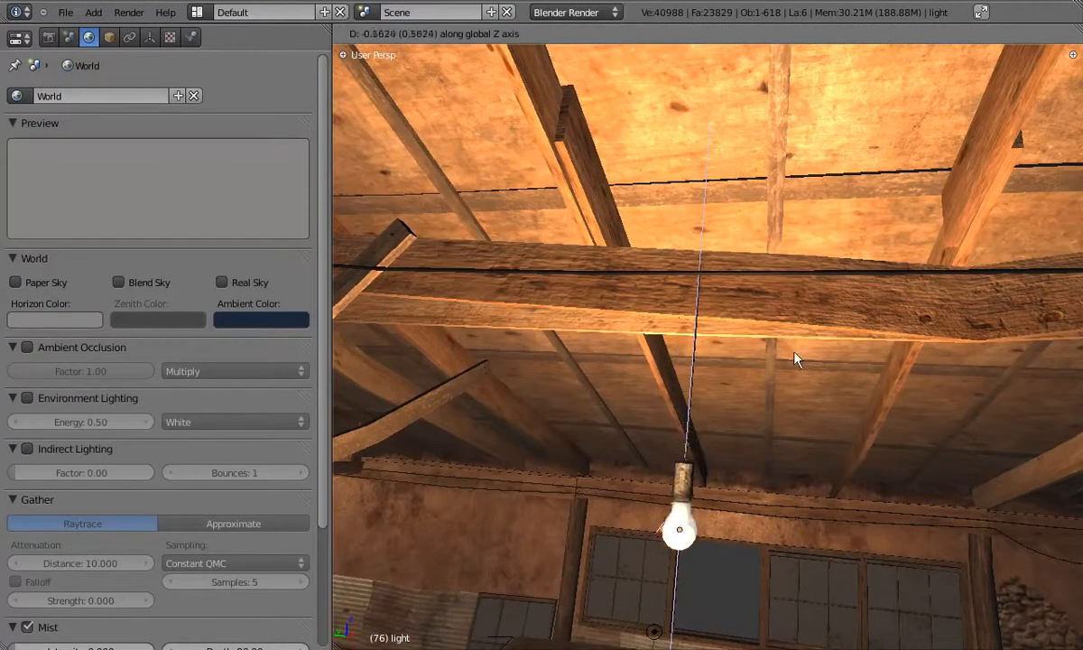
{"action": "left_click", "coordinate": [795, 372]}
{"action": "middle_click_drag", "start_coordinate": [795, 371], "coordinate": [949, 287]}
{"action": "key", "text": "g"}
{"action": "key", "text": "x"}
{"action": "left_click", "coordinate": [704, 302]}
- Duplicate the hanging light along the X axis and place the copy under the beam on the building's other side
{"action": "key", "text": "shift+d"}
{"action": "key", "text": "x"}
{"action": "left_click", "coordinate": [451, 257]}
{"action": "middle_click_drag", "start_coordinate": [451, 257], "coordinate": [682, 419]}
{"action": "key", "text": "g"}
{"action": "key", "text": "x"}
{"action": "left_click", "coordinate": [532, 294]}
- Select the point lamp near the copied bulb and move it along X, and freely, closer to the bulb
{"action": "right_click", "coordinate": [681, 420]}
{"action": "key", "text": "g"}
{"action": "key", "text": "x"}
{"action": "left_click", "coordinate": [615, 411]}
{"action": "key", "text": "g"}
{"action": "left_click", "coordinate": [621, 454]}
{"action": "middle_click_drag", "start_coordinate": [621, 454], "coordinate": [730, 375]}
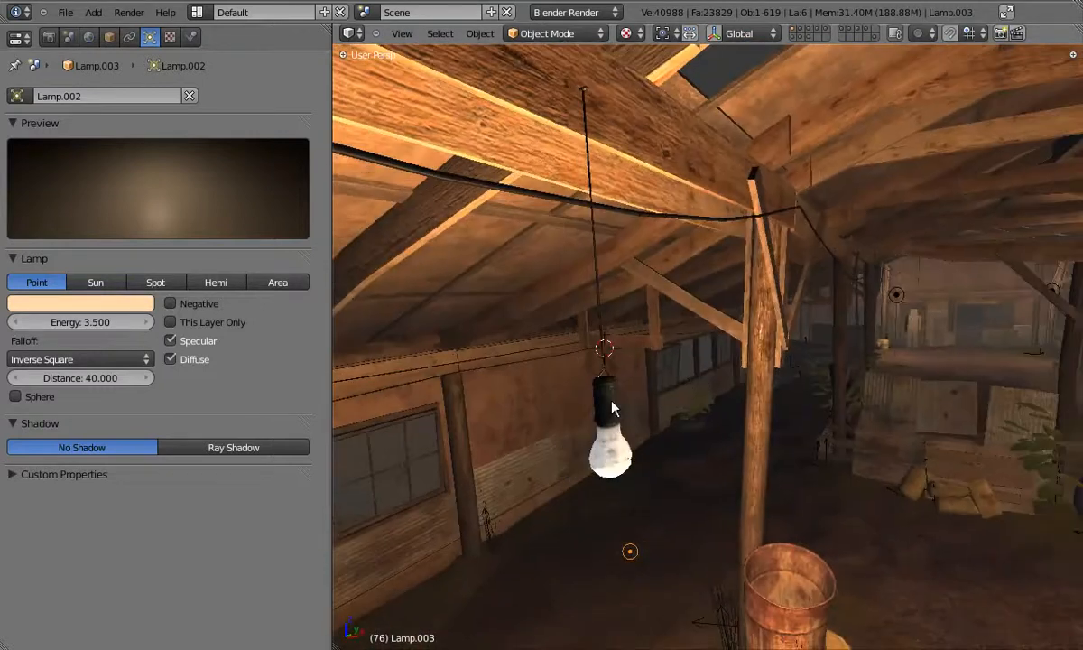
- Make the copied light instance a real mesh and delete the leftover empty
{"action": "right_click", "coordinate": [624, 404]}
{"action": "key", "text": "z"}
{"action": "key", "text": "ctrl+a"}
{"action": "left_click", "coordinate": [560, 469]}
{"action": "right_click", "coordinate": [609, 441]}
{"action": "right_click", "coordinate": [609, 442]}
{"action": "key", "text": "x"}
{"action": "left_click", "coordinate": [577, 439]}
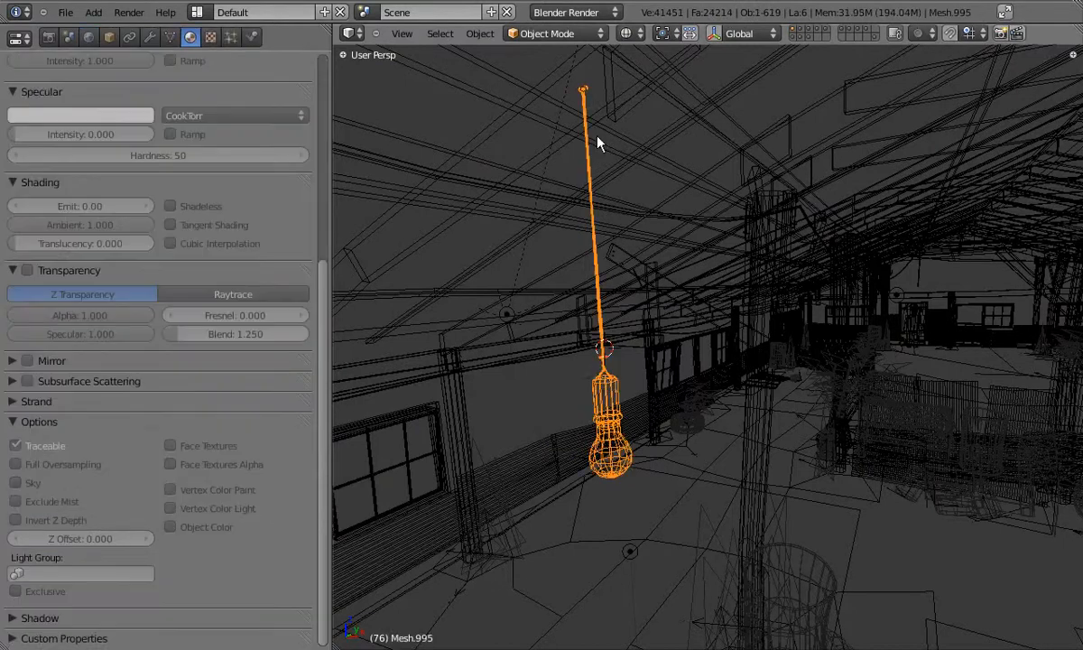
- Duplicate the bulb mesh in place and delete the small fitting at the top of its cord in Edit Mode
{"action": "key", "text": "shift+d"}
{"action": "right_click", "coordinate": [683, 170]}
{"action": "key", "text": "Tab"}
{"action": "key", "text": "x"}
{"action": "left_click", "coordinate": [582, 109]}
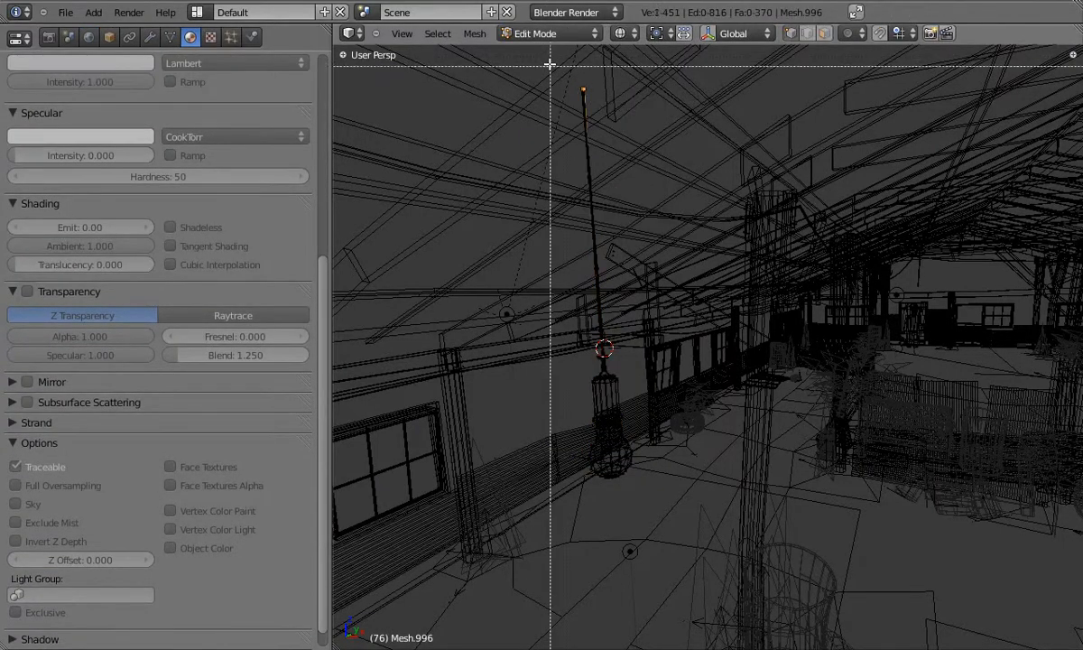
{"action": "key", "text": "alt+z"}
{"action": "key", "text": "Tab"}
- Select an edge loop on the bulb's cord in Edit Mode and move it along the Z axis
{"action": "middle_click_drag", "start_coordinate": [597, 392], "coordinate": [700, 397]}
{"action": "key", "text": "Tab"}
{"action": "right_click", "coordinate": [586, 179], "text": "alt"}
{"action": "key", "text": "g"}
{"action": "key", "text": "z"}
{"action": "left_click", "coordinate": [661, 229]}
{"action": "key", "text": "Tab"}
- Reposition the edited hanging bulb and line up the neighbouring point lamp with it
{"action": "middle_click_drag", "start_coordinate": [593, 303], "coordinate": [647, 308]}
{"action": "key", "text": "g"}
{"action": "left_click", "coordinate": [640, 309]}
{"action": "key", "text": "alt+z"}
{"action": "mouse_move", "coordinate": [563, 372]}
{"action": "middle_mouse_down"}
{"action": "mouse_move", "coordinate": [526, 226]}
{"action": "mouse_move", "coordinate": [716, 484]}
{"action": "mouse_move", "coordinate": [636, 442]}
{"action": "mouse_move", "coordinate": [837, 364]}
{"action": "mouse_move", "coordinate": [823, 393]}
{"action": "mouse_move", "coordinate": [781, 338]}
{"action": "mouse_move", "coordinate": [781, 321]}
{"action": "mouse_move", "coordinate": [774, 347]}
{"action": "mouse_move", "coordinate": [722, 398]}
{"action": "mouse_move", "coordinate": [744, 402]}
{"action": "middle_mouse_up"}
{"action": "right_click", "coordinate": [782, 321]}
{"action": "key", "text": "g"}
{"action": "left_click", "coordinate": [807, 353]}
- Duplicate the original hanging light along the Y axis to the next point lamp farther along the building
{"action": "right_click", "coordinate": [778, 305]}
{"action": "middle_click_drag", "start_coordinate": [779, 305], "coordinate": [991, 416]}
{"action": "key", "text": "shift+d"}
{"action": "key", "text": "y"}
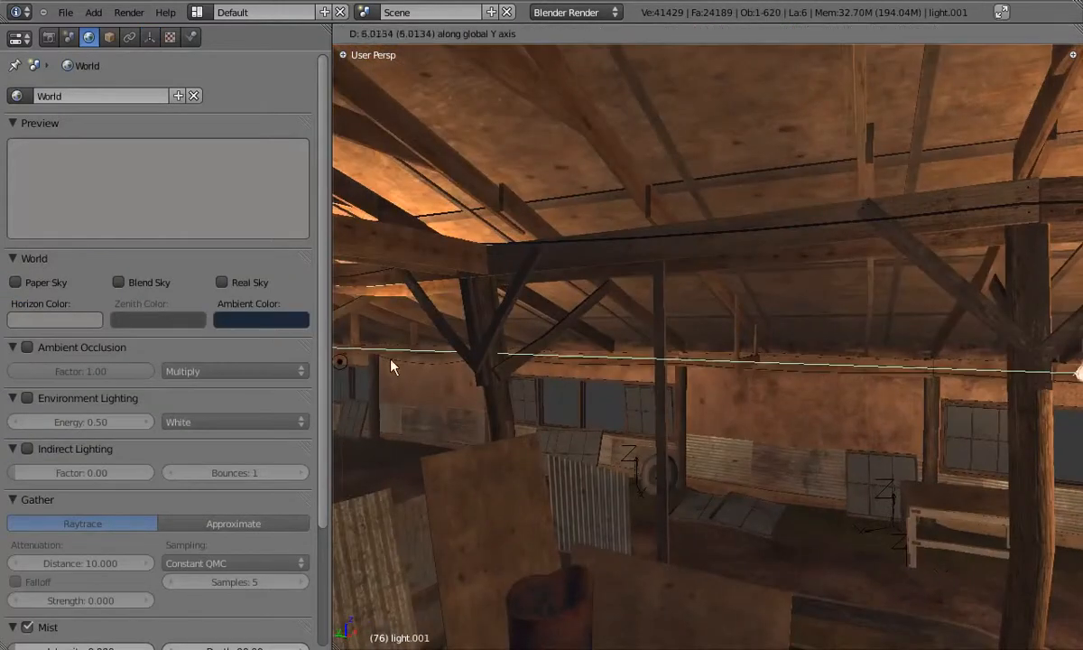
{"action": "left_click", "coordinate": [1038, 363]}
{"action": "middle_click_drag", "start_coordinate": [524, 358], "coordinate": [836, 346]}
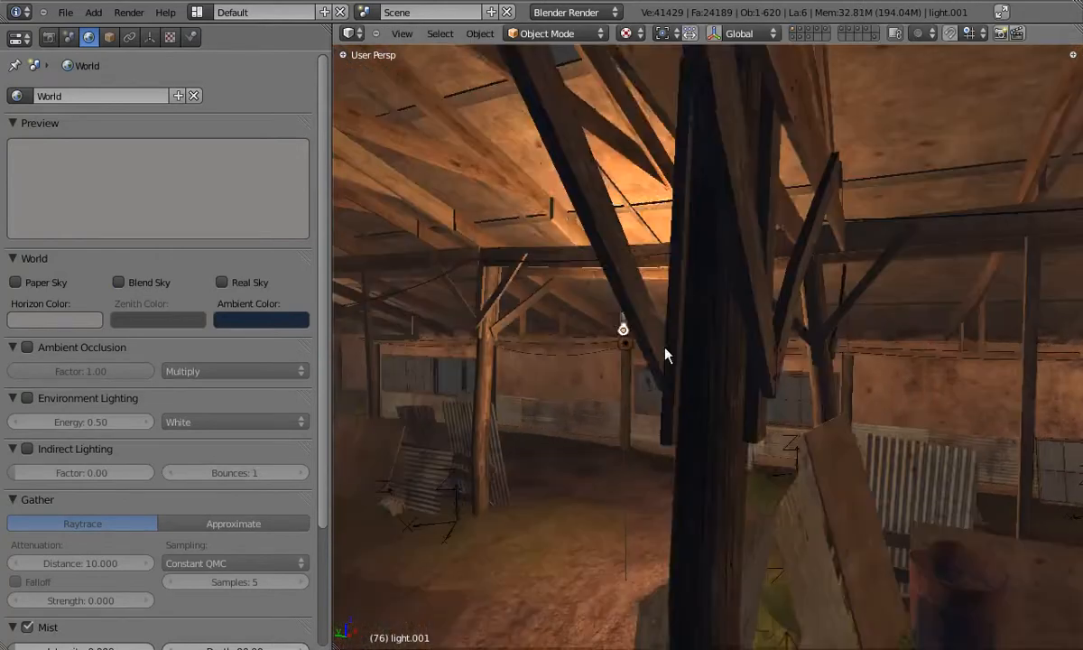
- Position the duplicated hanging bulb under the roof beam, adjusting it along the Y axis and in height along Z
{"action": "scroll", "coordinate": [632, 340], "scroll_direction": "up", "scroll_amount": 4}
{"action": "middle_click_drag", "start_coordinate": [631, 337], "coordinate": [979, 357]}
{"action": "scroll", "coordinate": [869, 311], "scroll_direction": "up", "scroll_amount": 1}
{"action": "key", "text": "g"}
{"action": "key", "text": "y"}
{"action": "left_click", "coordinate": [861, 328]}
{"action": "key", "text": "g"}
{"action": "left_click", "coordinate": [911, 337]}
{"action": "middle_click_drag", "start_coordinate": [912, 337], "coordinate": [629, 386]}
{"action": "key", "text": "g"}
{"action": "key", "text": "z"}
{"action": "left_click", "coordinate": [841, 401]}
- Select the point lamp beside the newly placed bulb and move it into line with the bulb
{"action": "middle_click_drag", "start_coordinate": [786, 377], "coordinate": [701, 274], "text": "shift"}
{"action": "middle_click_drag", "start_coordinate": [701, 273], "coordinate": [591, 191]}
{"action": "right_click", "coordinate": [684, 363]}
{"action": "key", "text": "g"}
{"action": "left_click", "coordinate": [718, 350]}
- Duplicate the hanging light near the rusty barrel and position the copy by its point lamp
{"action": "middle_click_drag", "start_coordinate": [718, 350], "coordinate": [582, 342]}
{"action": "scroll", "coordinate": [965, 302], "scroll_direction": "up", "scroll_amount": 8}
{"action": "middle_click_drag", "start_coordinate": [972, 307], "coordinate": [840, 383]}
{"action": "right_click", "coordinate": [953, 318]}
{"action": "middle_click_drag", "start_coordinate": [955, 325], "coordinate": [614, 406], "text": "shift"}
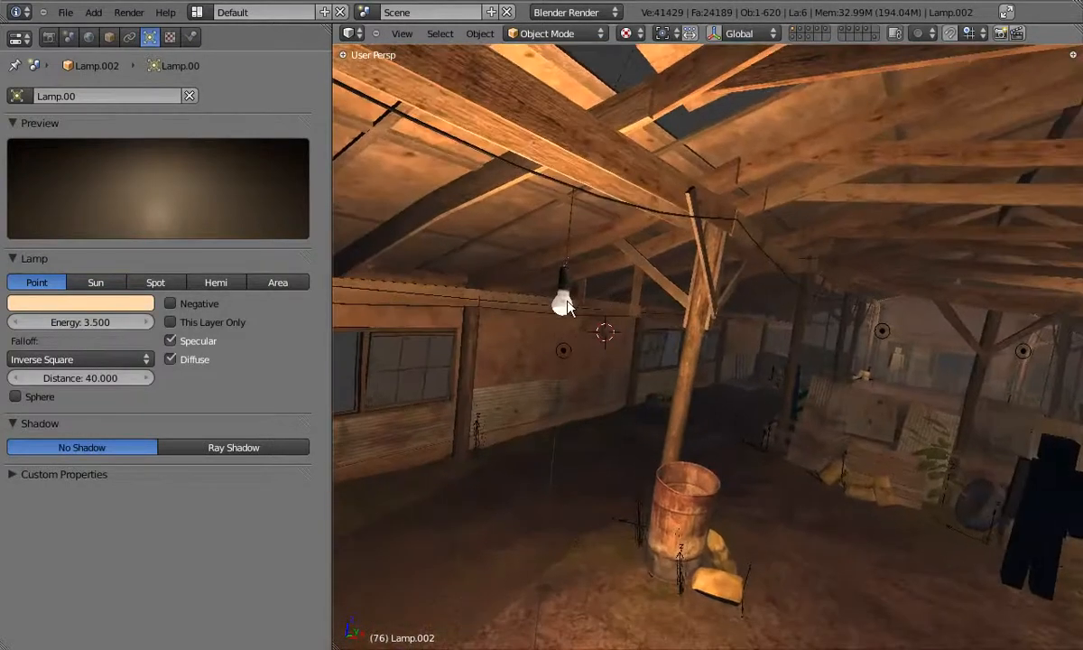
{"action": "scroll", "coordinate": [591, 452], "scroll_direction": "up", "scroll_amount": 3}
{"action": "key", "text": "shift+d"}
{"action": "left_click", "coordinate": [569, 300]}
{"action": "mouse_move", "coordinate": [569, 300]}
{"action": "middle_mouse_down"}
{"action": "mouse_move", "coordinate": [594, 334]}
{"action": "mouse_move", "coordinate": [677, 320]}
{"action": "mouse_move", "coordinate": [424, 277]}
{"action": "mouse_move", "coordinate": [558, 293]}
{"action": "middle_mouse_up"}
{"action": "key", "text": "g"}
{"action": "left_click", "coordinate": [617, 321]}
- Duplicate a hanging light for the next point lamp and move the copy roughly into place
{"action": "scroll", "coordinate": [848, 372], "scroll_direction": "up", "scroll_amount": 4}
{"action": "right_click", "coordinate": [850, 372]}
{"action": "middle_click_drag", "start_coordinate": [850, 371], "coordinate": [973, 416]}
{"action": "key", "text": "shift+d"}
{"action": "left_click", "coordinate": [435, 385]}
{"action": "scroll", "coordinate": [435, 385], "scroll_direction": "up", "scroll_amount": 4}
{"action": "middle_click_drag", "start_coordinate": [435, 385], "coordinate": [457, 340]}
{"action": "scroll", "coordinate": [457, 340], "scroll_direction": "up", "scroll_amount": 5}
{"action": "key", "text": "g"}
{"action": "left_click", "coordinate": [873, 345]}
- Refine the copied light's position along the X and Z axes so that it hangs from the roof beside its lamp
{"action": "middle_click_drag", "start_coordinate": [874, 346], "coordinate": [429, 381]}
{"action": "key", "text": "g"}
{"action": "left_click", "coordinate": [577, 365]}
{"action": "key", "text": "g"}
{"action": "key", "text": "x"}
{"action": "left_click", "coordinate": [537, 401]}
{"action": "key", "text": "g"}
{"action": "key", "text": "z"}
{"action": "left_click", "coordinate": [622, 364]}
{"action": "middle_click_drag", "start_coordinate": [622, 364], "coordinate": [749, 417]}
{"action": "key", "text": "g"}
{"action": "left_click", "coordinate": [722, 434]}
- Try a copy of the hanging light offset along the X and Y axes, and delete it
{"action": "middle_click_drag", "start_coordinate": [628, 415], "coordinate": [427, 269]}
{"action": "key", "text": "shift+d"}
{"action": "key", "text": "x"}
{"action": "left_click", "coordinate": [895, 307]}
{"action": "middle_click_drag", "start_coordinate": [895, 307], "coordinate": [711, 341]}
{"action": "key", "text": "g"}
{"action": "key", "text": "y"}
{"action": "left_click", "coordinate": [1054, 287]}
{"action": "middle_click_drag", "start_coordinate": [1054, 288], "coordinate": [696, 342]}
{"action": "key", "text": "x"}
{"action": "left_click", "coordinate": [709, 324]}
- Duplicate another hanging light along the Y axis and shift the copy along X to hang at its point lamp
{"action": "right_click", "coordinate": [710, 331]}
{"action": "key", "text": "shift+d"}
{"action": "key", "text": "y"}
{"action": "left_click", "coordinate": [1065, 266]}
{"action": "middle_click_drag", "start_coordinate": [1065, 265], "coordinate": [605, 368]}
{"action": "key", "text": "g"}
{"action": "key", "text": "x"}
{"action": "left_click", "coordinate": [979, 281]}
{"action": "middle_click_drag", "start_coordinate": [979, 281], "coordinate": [837, 313]}
{"action": "scroll", "coordinate": [840, 309], "scroll_direction": "up", "scroll_amount": 4}
{"action": "key", "text": "g"}
{"action": "left_click", "coordinate": [843, 271]}
- Select the point lamps along the building one after another and line them up with their hanging bulbs
{"action": "middle_click_drag", "start_coordinate": [843, 270], "coordinate": [654, 342]}
{"action": "right_click", "coordinate": [594, 295]}
{"action": "key", "text": "g"}
{"action": "right_click", "coordinate": [664, 297]}
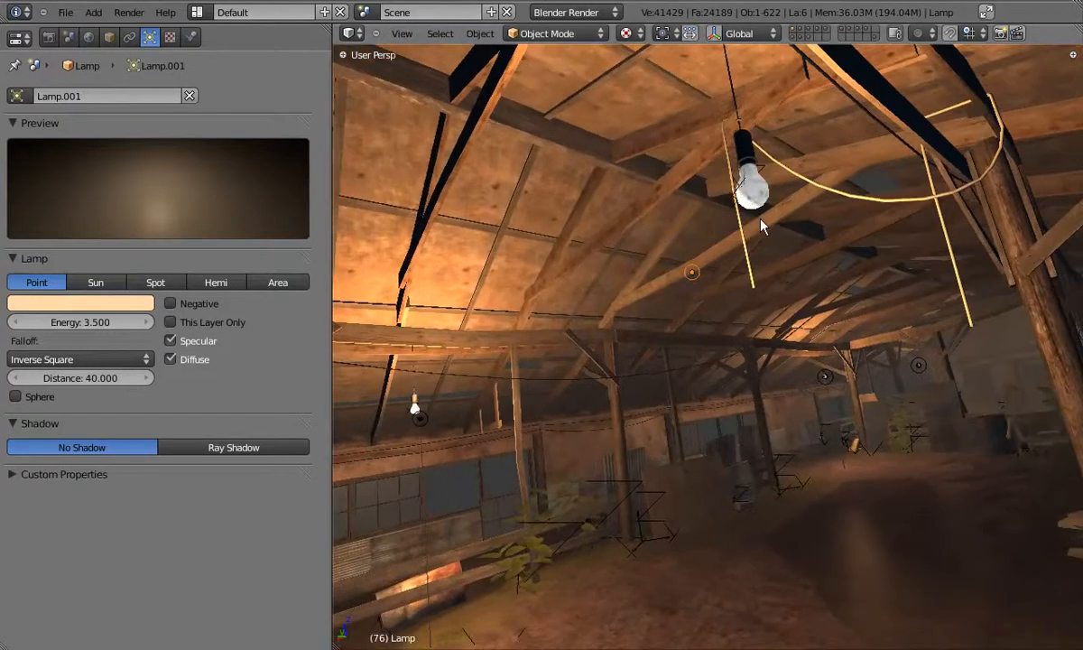
{"action": "right_click", "coordinate": [830, 307]}
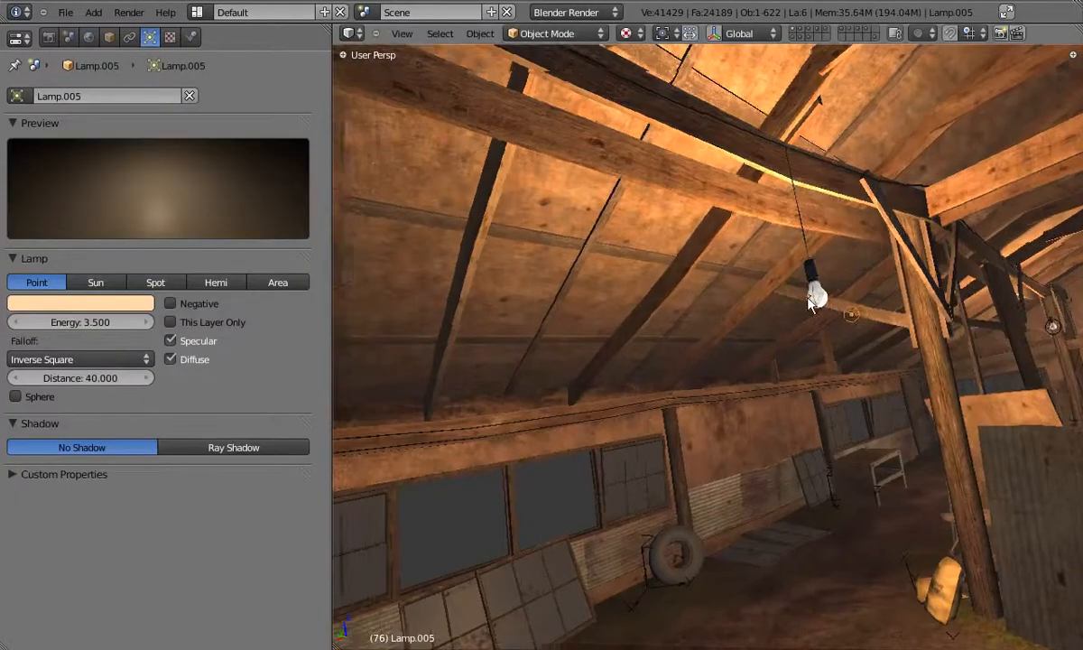
{"action": "right_click", "coordinate": [672, 365]}
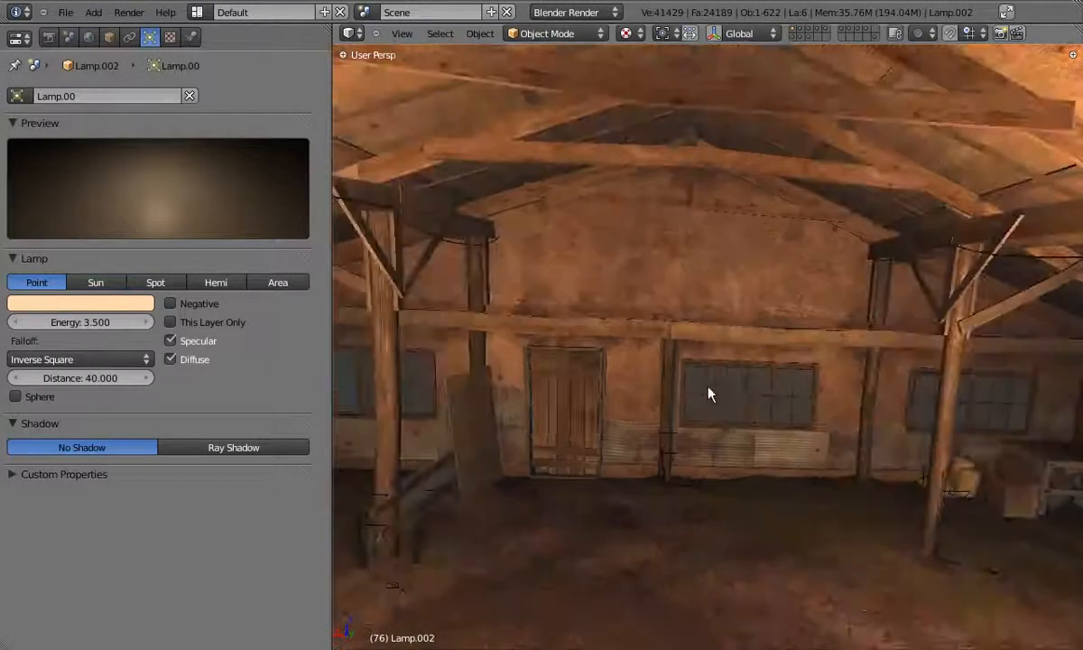
{"action": "right_click", "coordinate": [824, 318]}
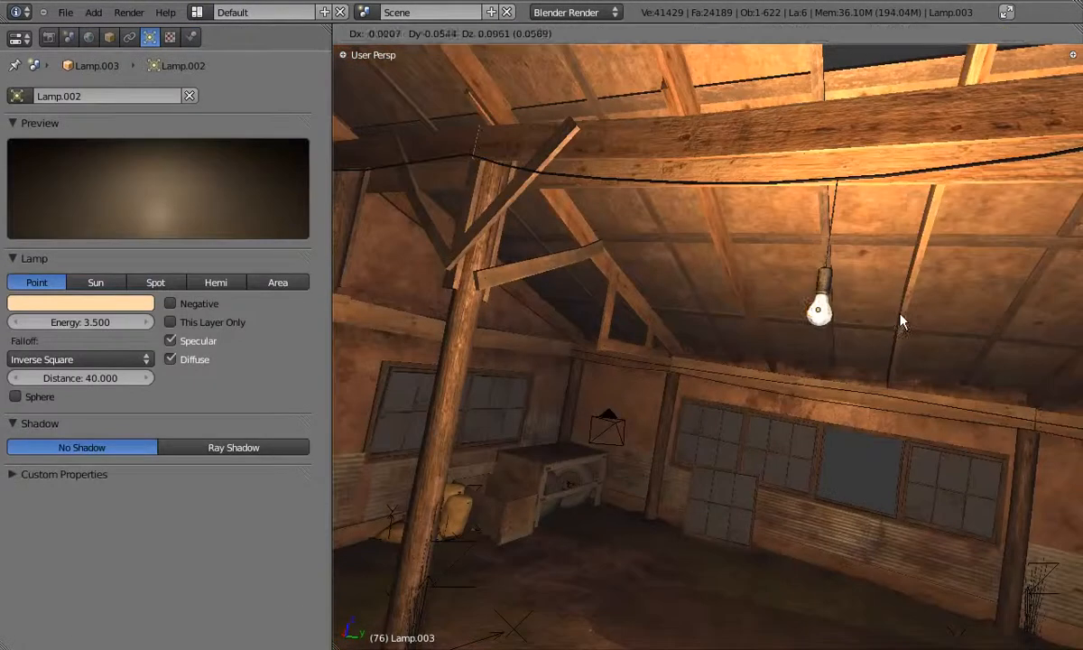